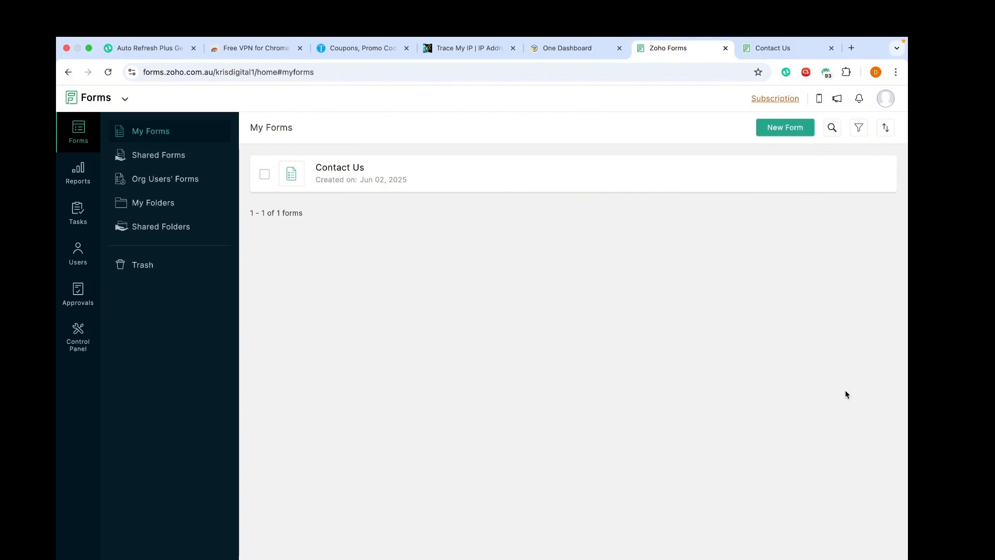
Step: Open the Contact Us form's Manage Form Attachments settings and dismiss the WorkDrive folder prompt
{"action": "mouse_move", "coordinate": [362, 173]}
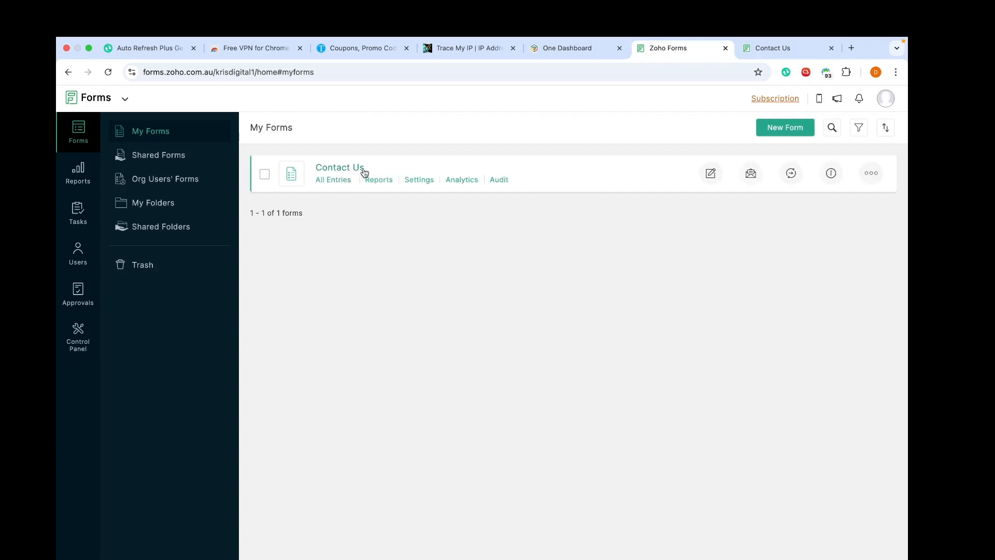
{"action": "left_click", "coordinate": [712, 174]}
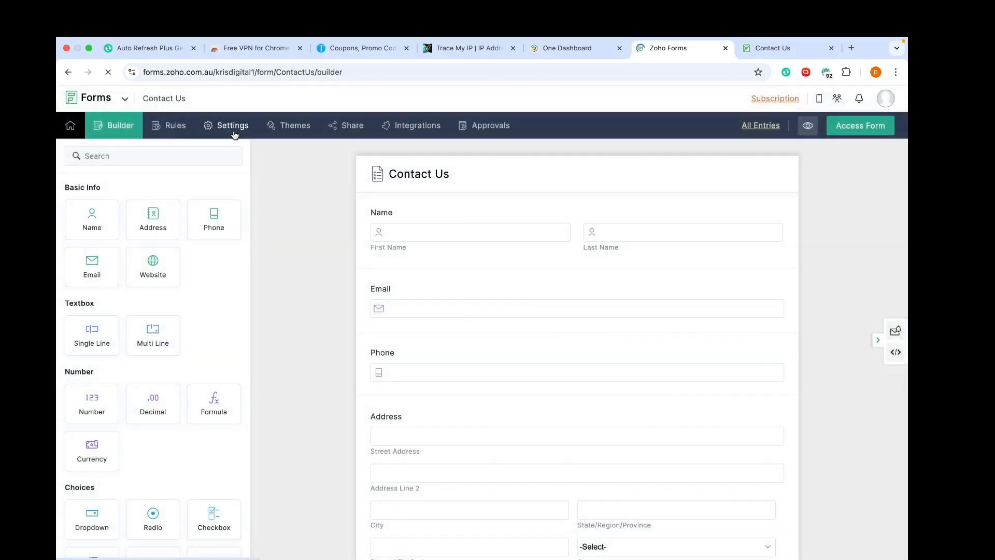
{"action": "left_click", "coordinate": [233, 132]}
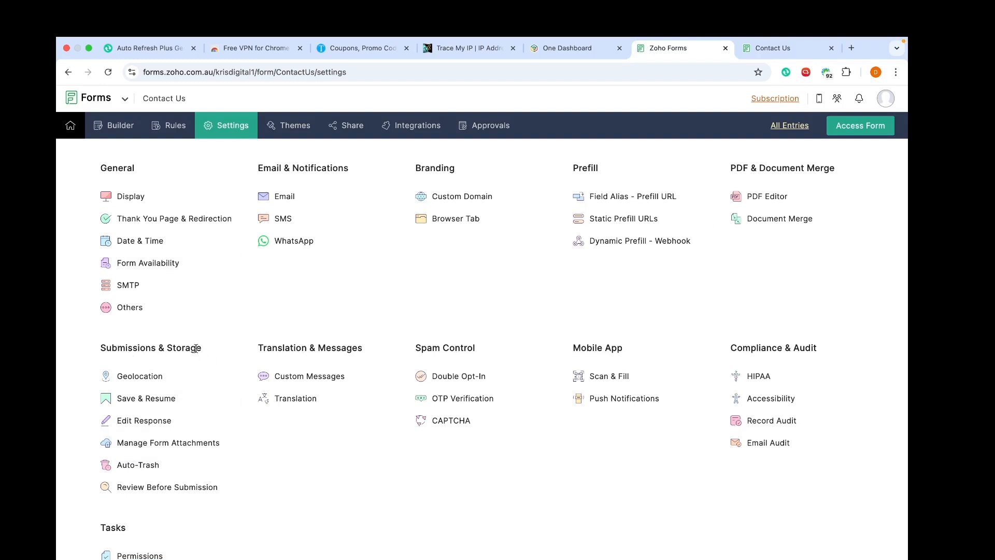
{"action": "left_click", "coordinate": [163, 443]}
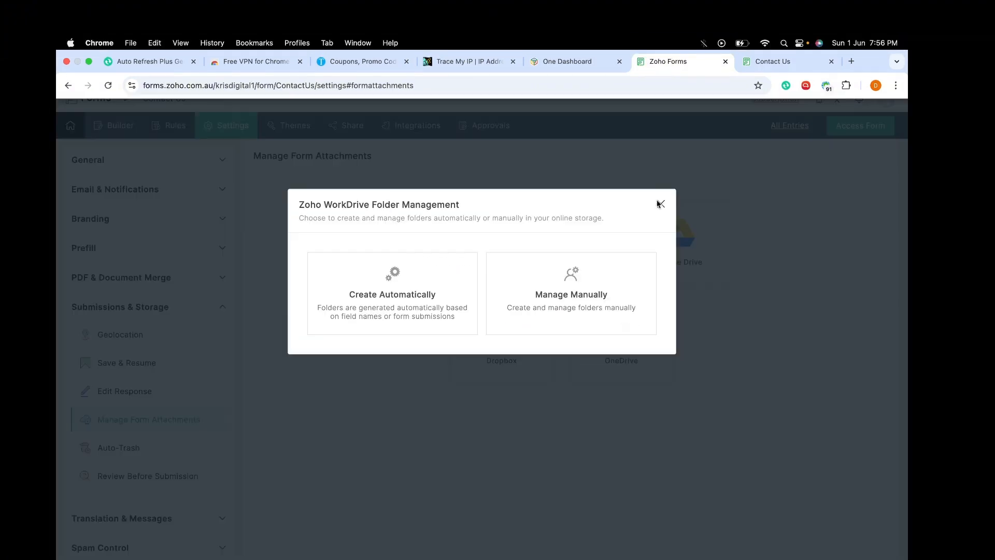
{"action": "left_click", "coordinate": [662, 204]}
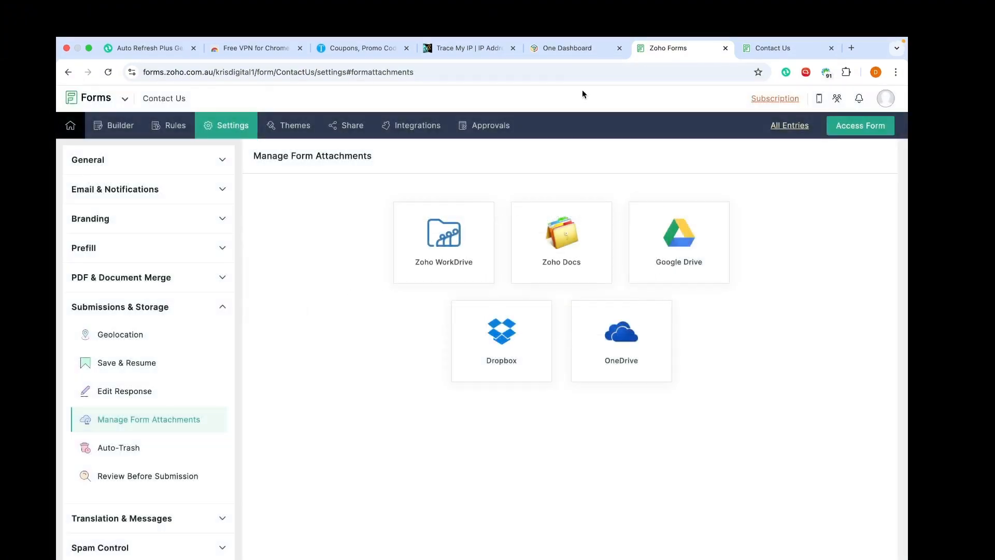
Step: Find WorkDrive in Zoho One's More Apps list by searching 'workd' and add it
{"action": "left_click", "coordinate": [568, 49]}
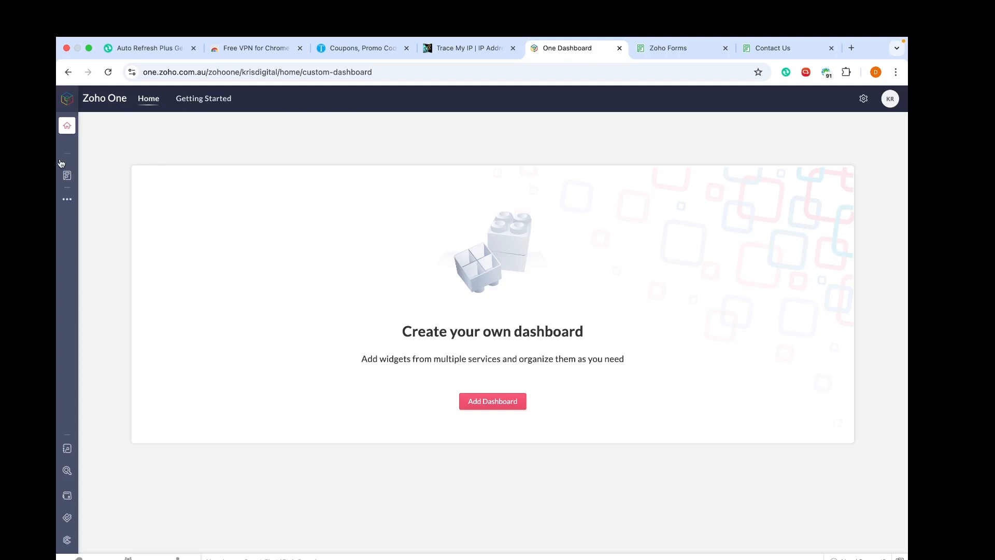
{"action": "mouse_move", "coordinate": [63, 176]}
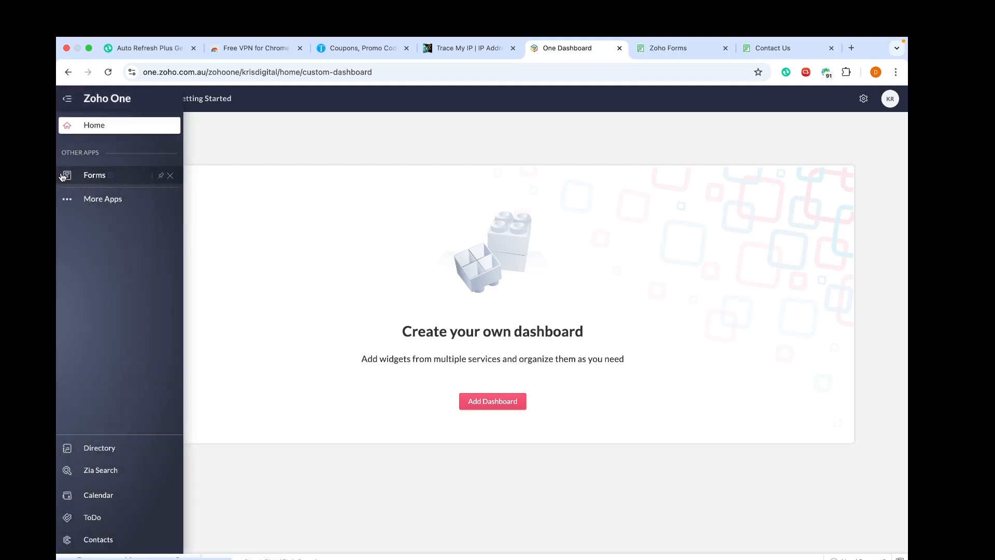
{"action": "left_click", "coordinate": [89, 200]}
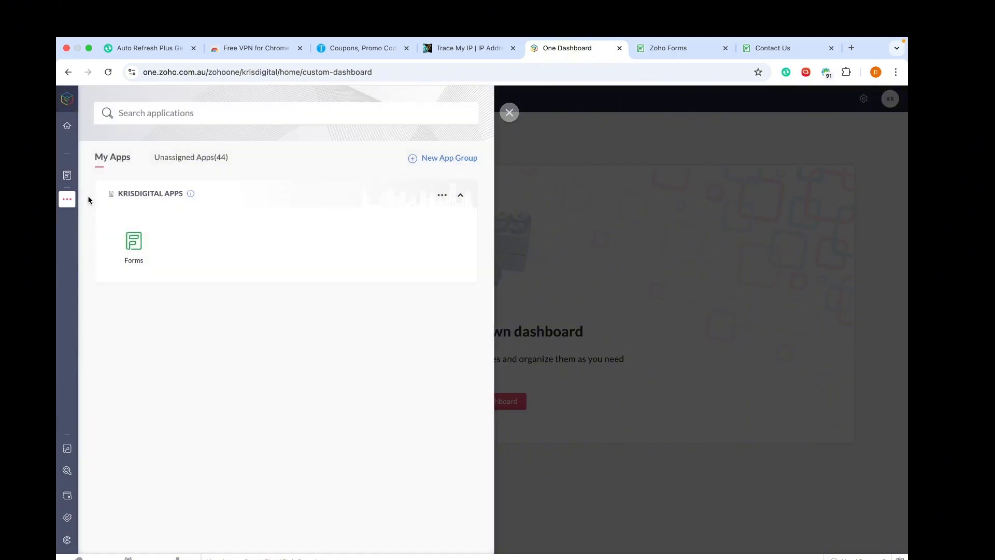
{"action": "type", "text": "workdrive"}
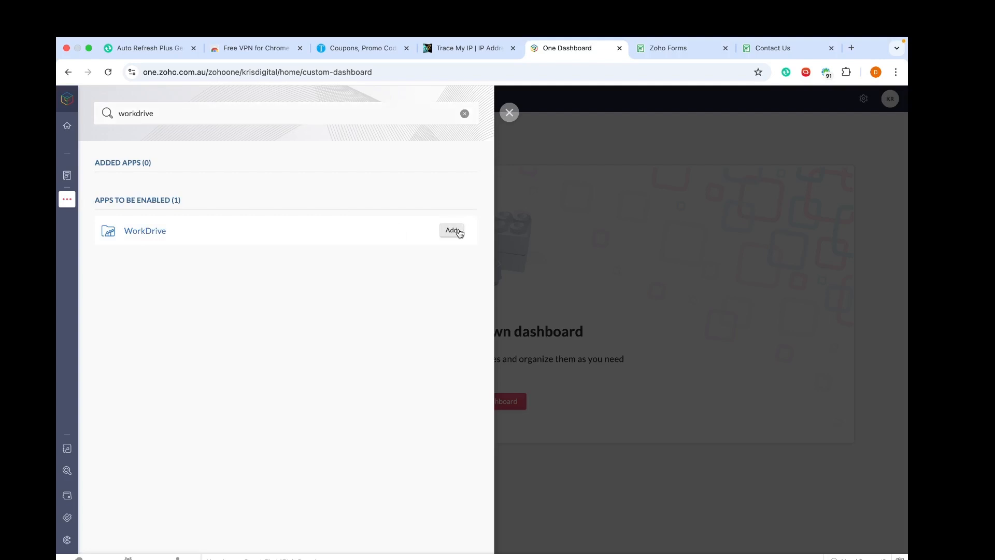
{"action": "left_click", "coordinate": [460, 232]}
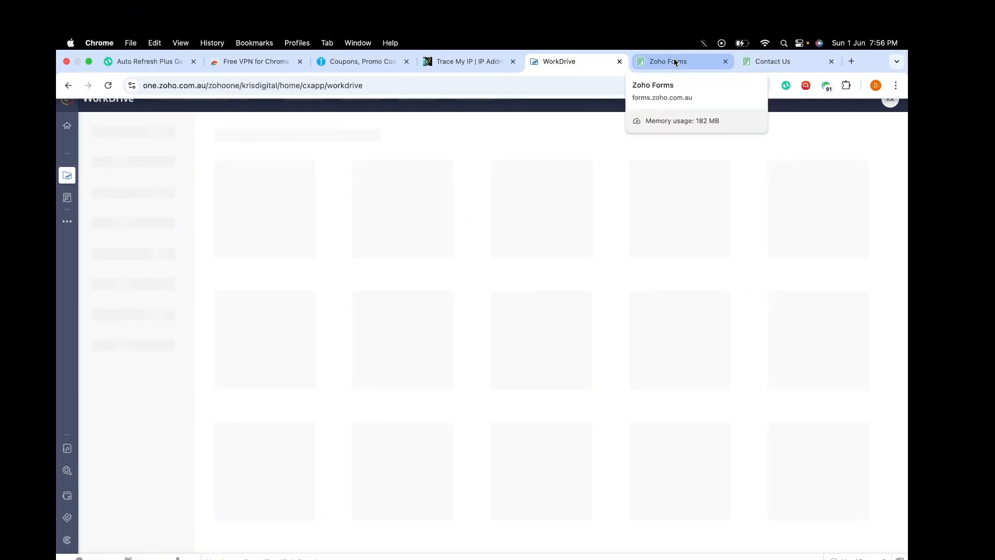
Step: Choose Zoho WorkDrive to store Contact Us attachments, with folders created automatically
{"action": "left_click", "coordinate": [675, 62]}
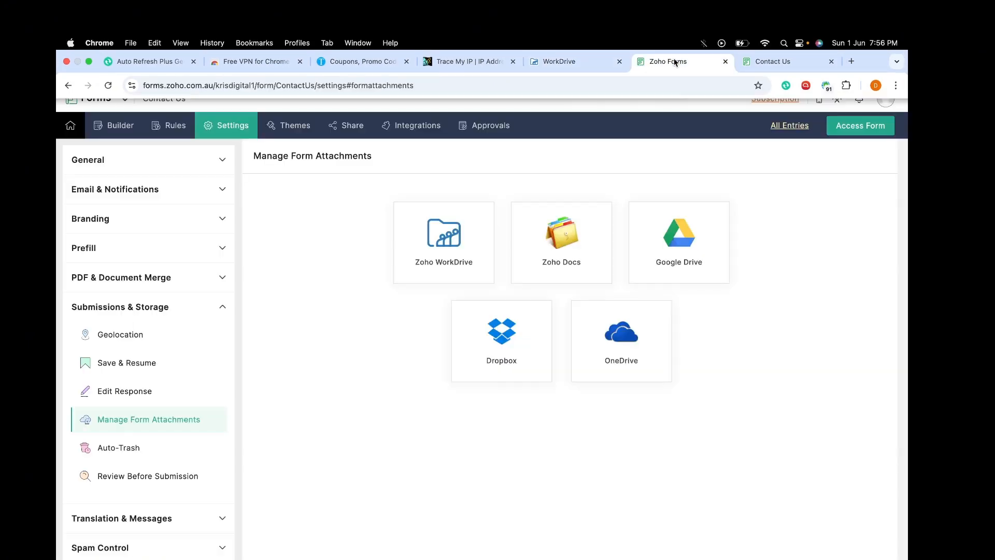
{"action": "left_click", "coordinate": [444, 247]}
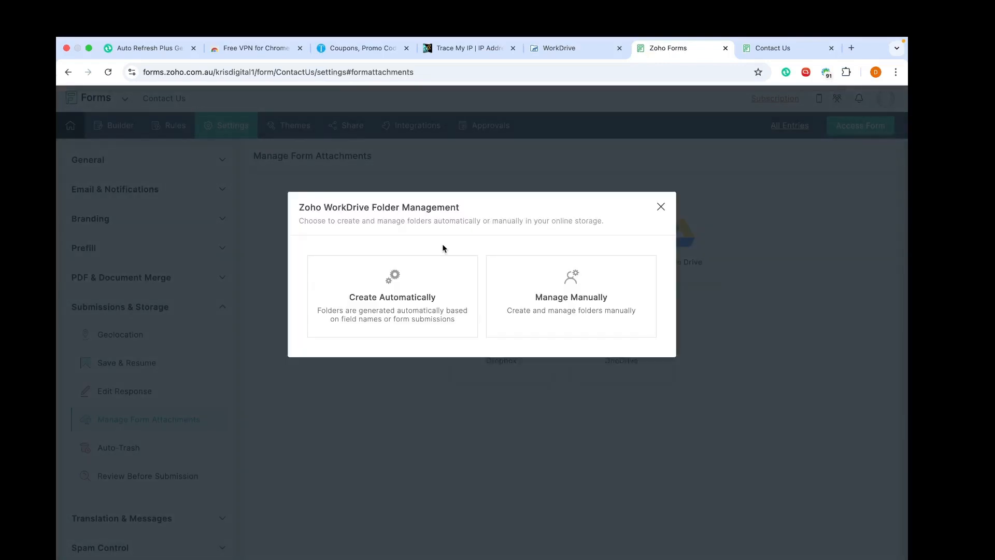
{"action": "left_click", "coordinate": [389, 287]}
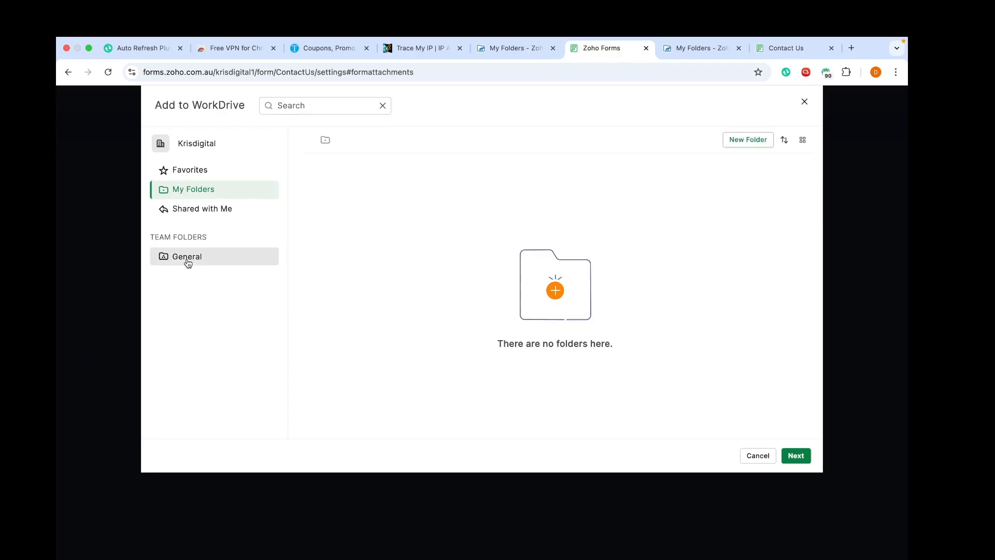
Step: Settle on the General team folder after a failed attempt to create a folder in My Folders
{"action": "left_click", "coordinate": [188, 263]}
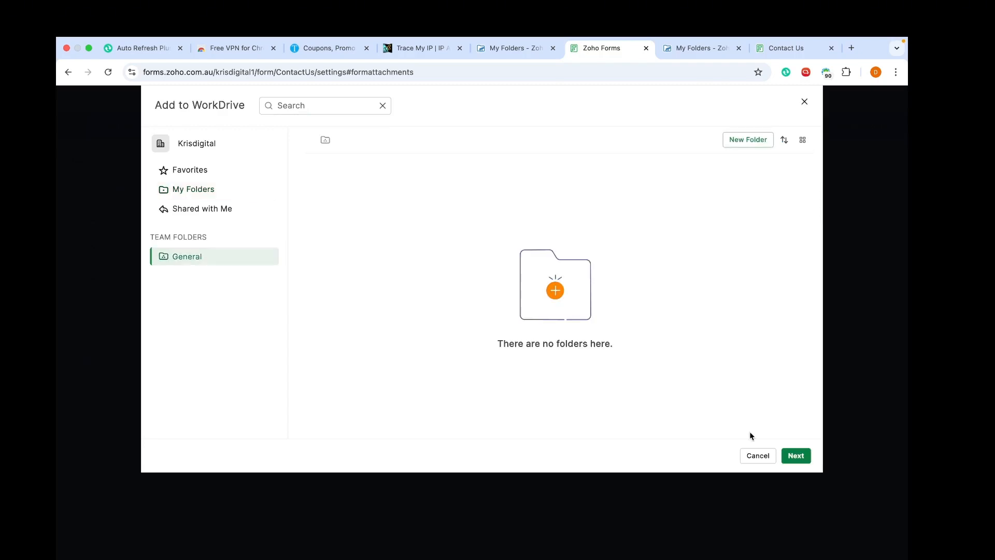
{"action": "left_click", "coordinate": [794, 457]}
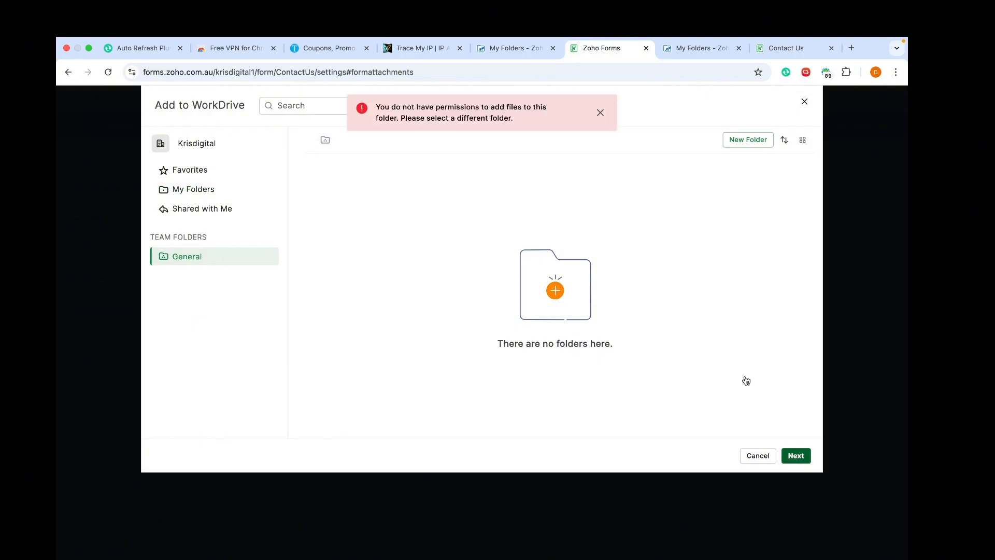
{"action": "left_click", "coordinate": [188, 191]}
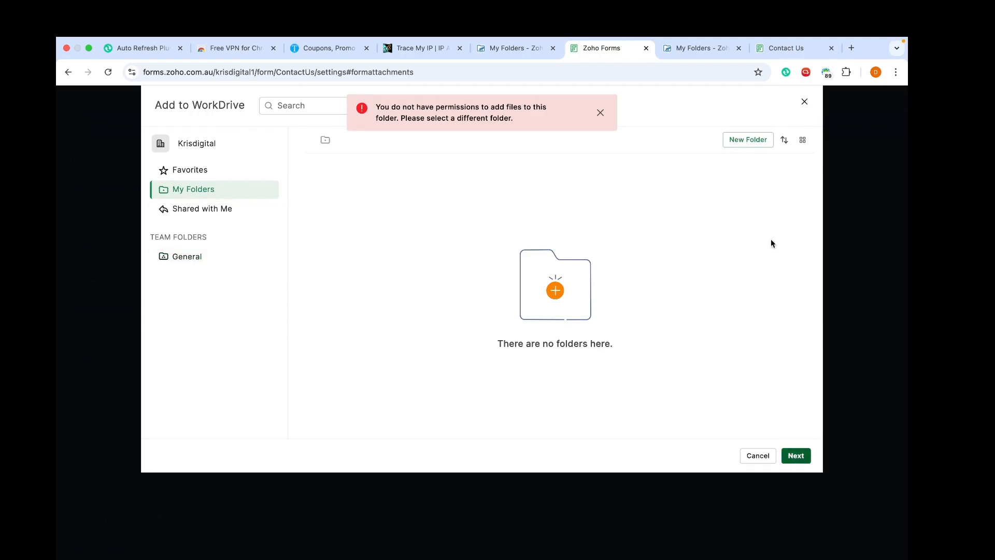
{"action": "left_click", "coordinate": [742, 140]}
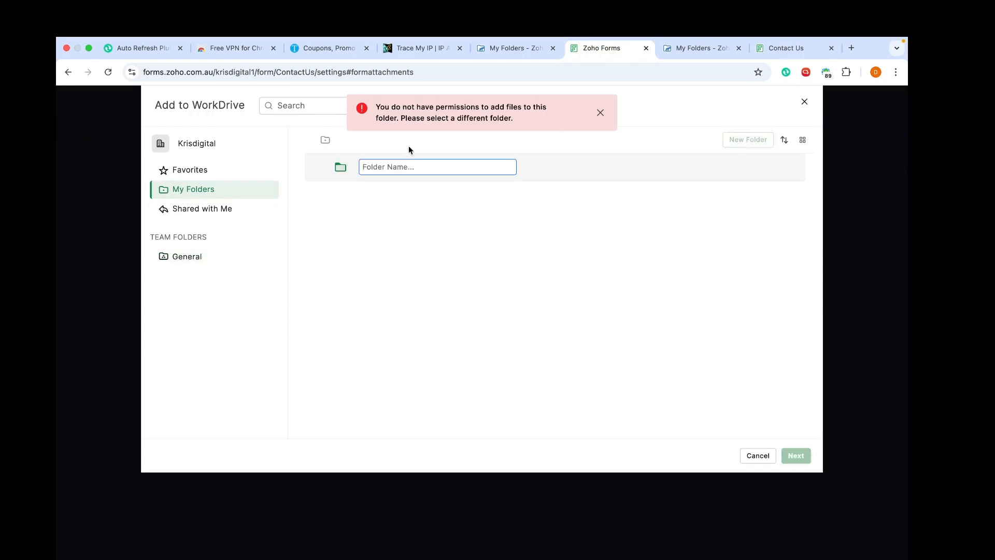
{"action": "left_click", "coordinate": [601, 114]}
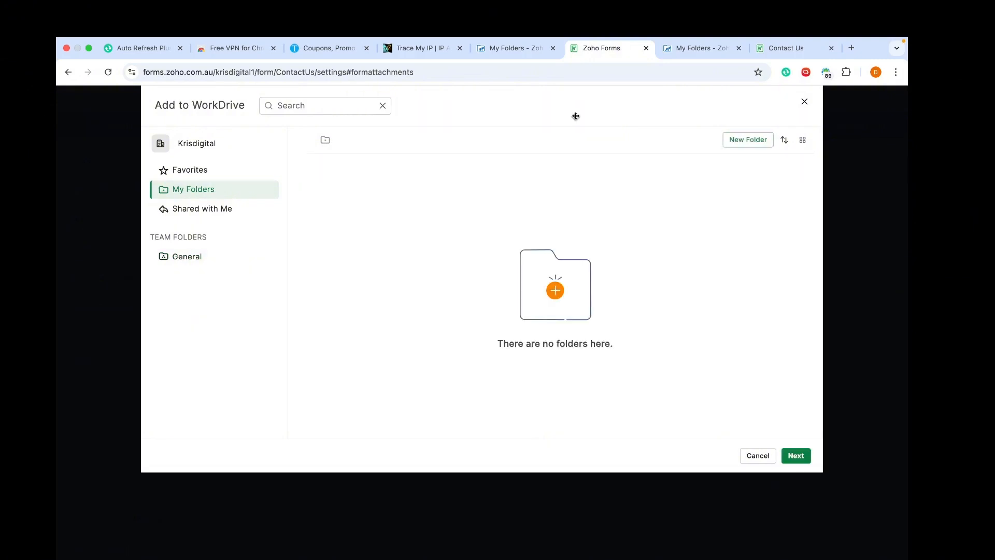
{"action": "left_click", "coordinate": [206, 259]}
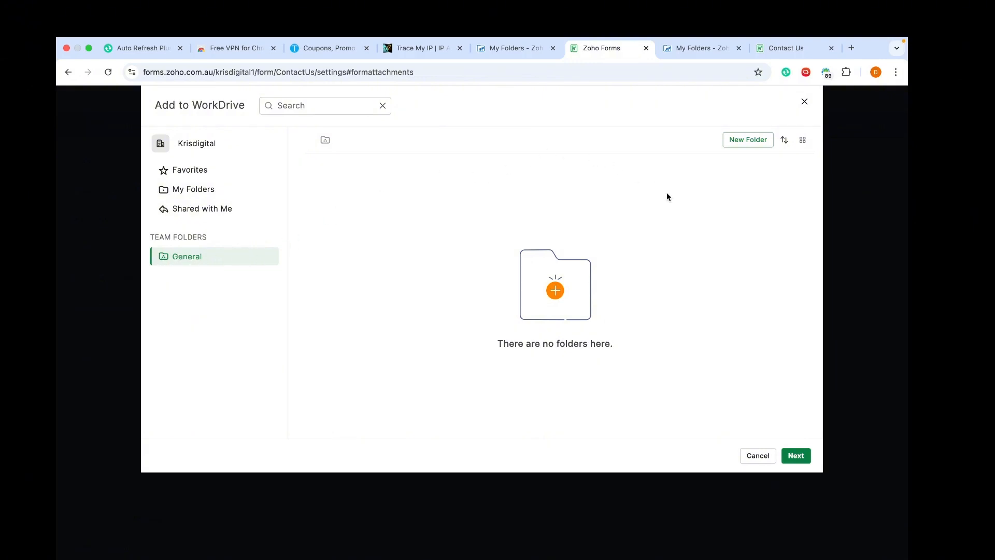
Step: Create the 'ALL FORM SUBMISSIONS' folder inside General and open it
{"action": "left_click", "coordinate": [753, 146]}
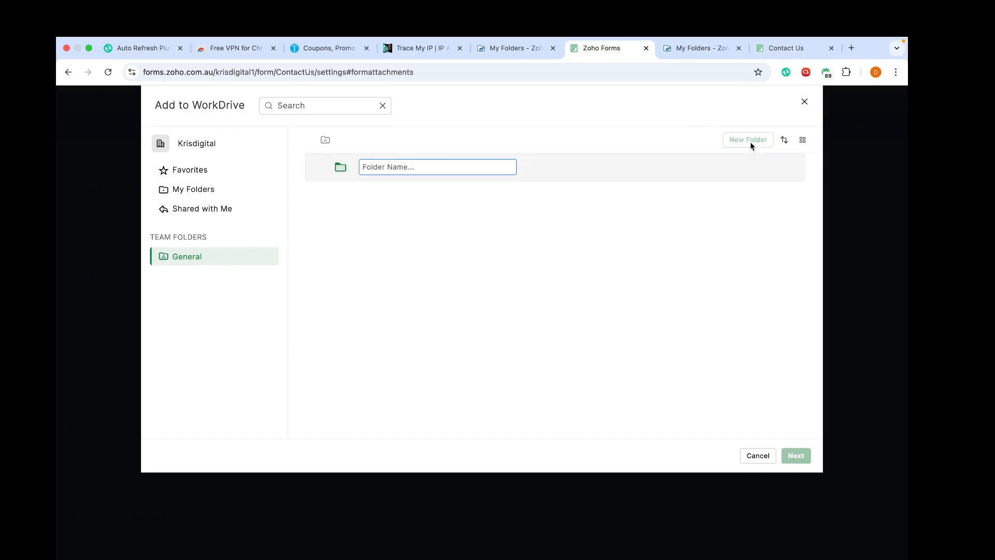
{"action": "type", "text": "ALL FORM SUBMISSIONS"}
{"action": "key", "text": "Return"}
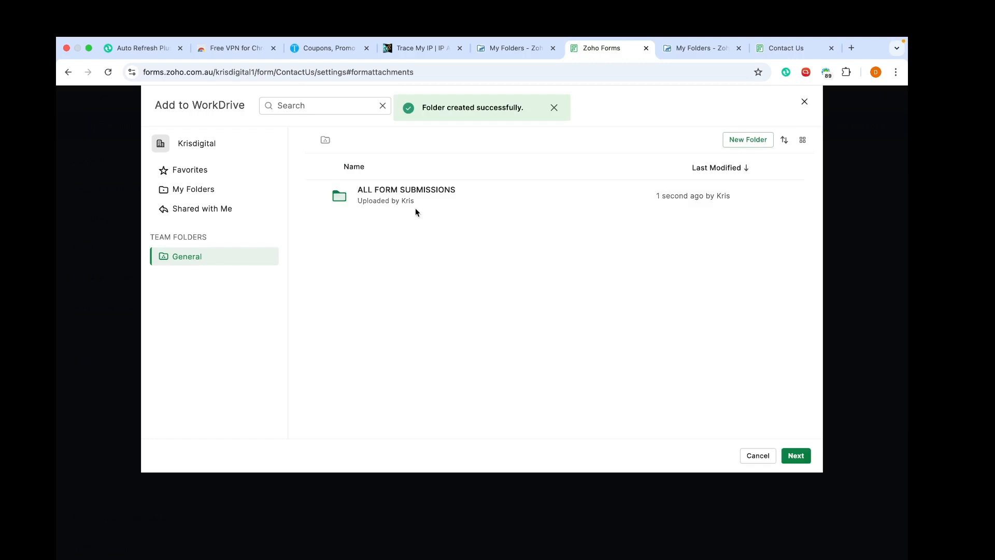
{"action": "left_click", "coordinate": [415, 193]}
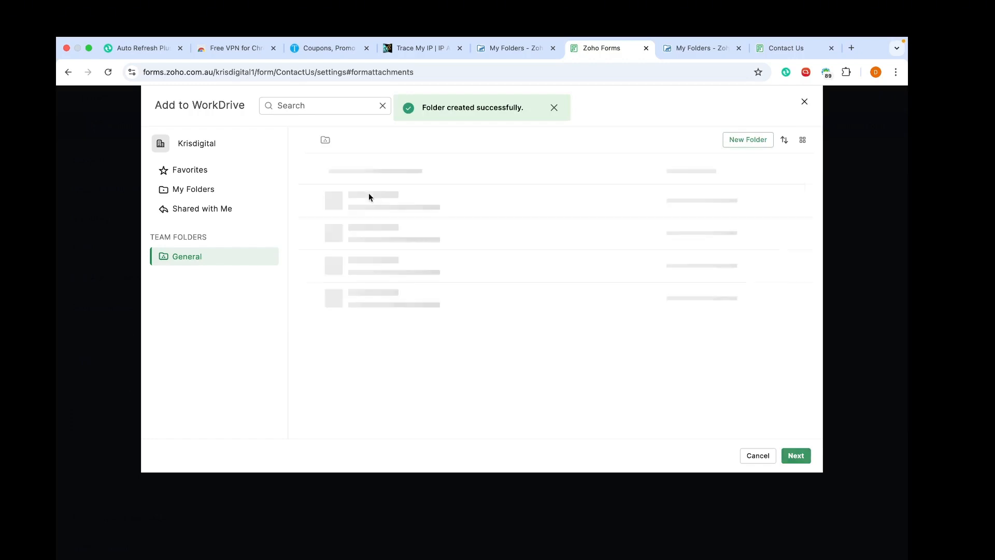
Step: Confirm ALL FORM SUBMISSIONS and name subfolders '${zf:Name.First} ${zf:Name.Last} Contact Us'
{"action": "left_click", "coordinate": [795, 456]}
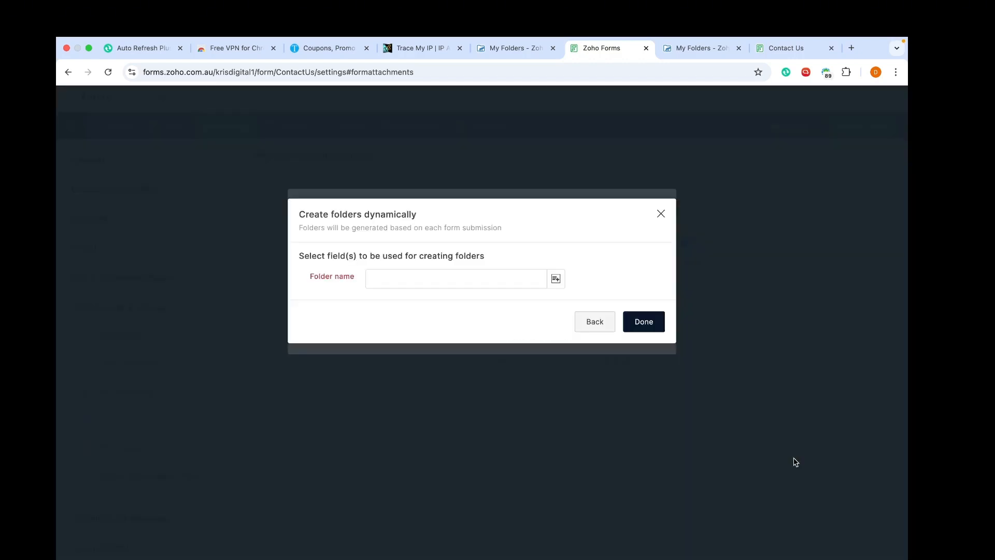
{"action": "left_click", "coordinate": [557, 281]}
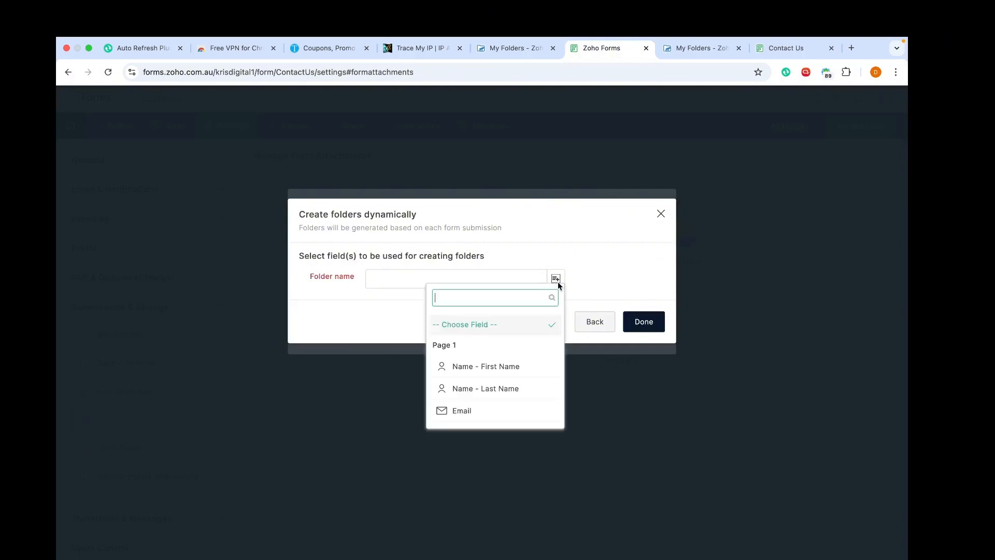
{"action": "left_click", "coordinate": [476, 369]}
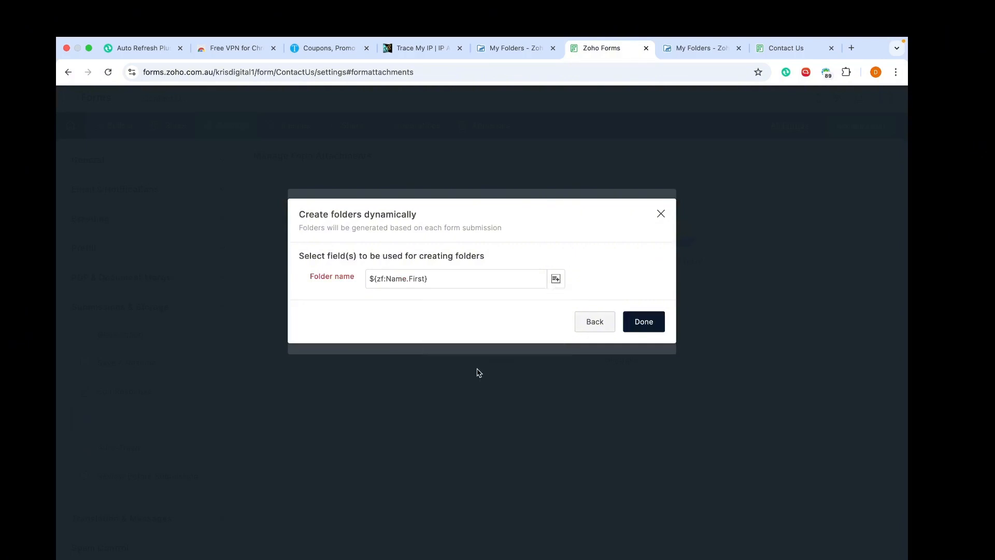
{"action": "left_click", "coordinate": [458, 272]}
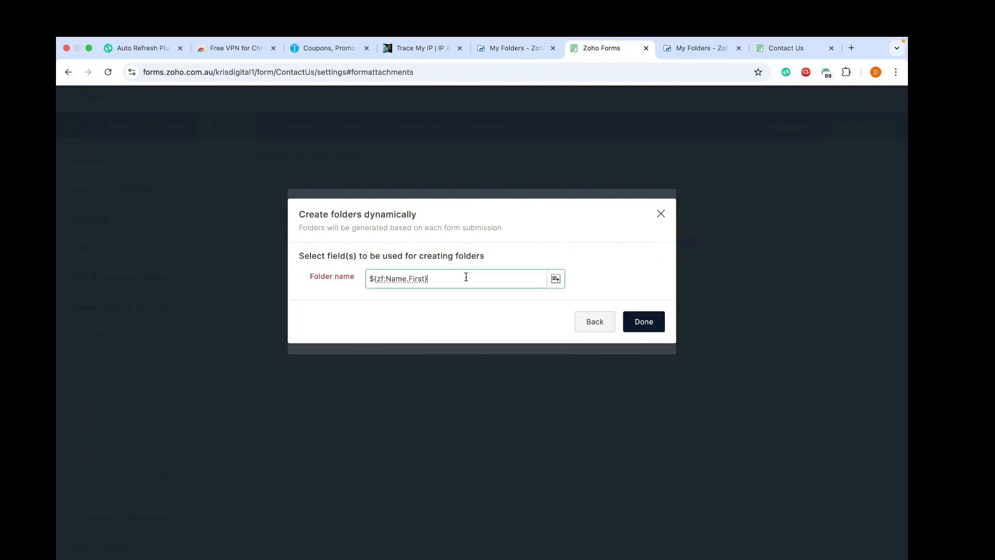
{"action": "left_click", "coordinate": [556, 279]}
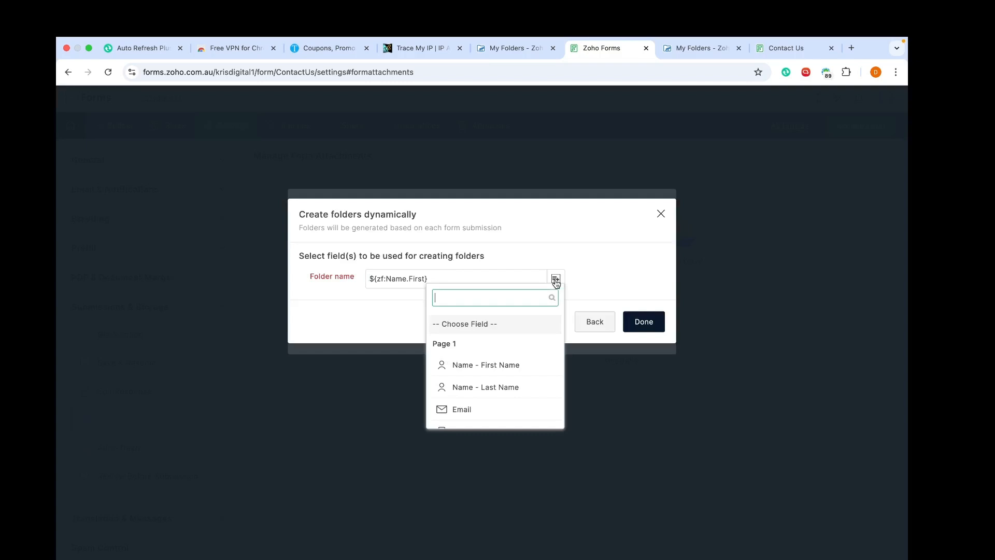
{"action": "left_click", "coordinate": [493, 385]}
{"action": "left_click", "coordinate": [513, 280]}
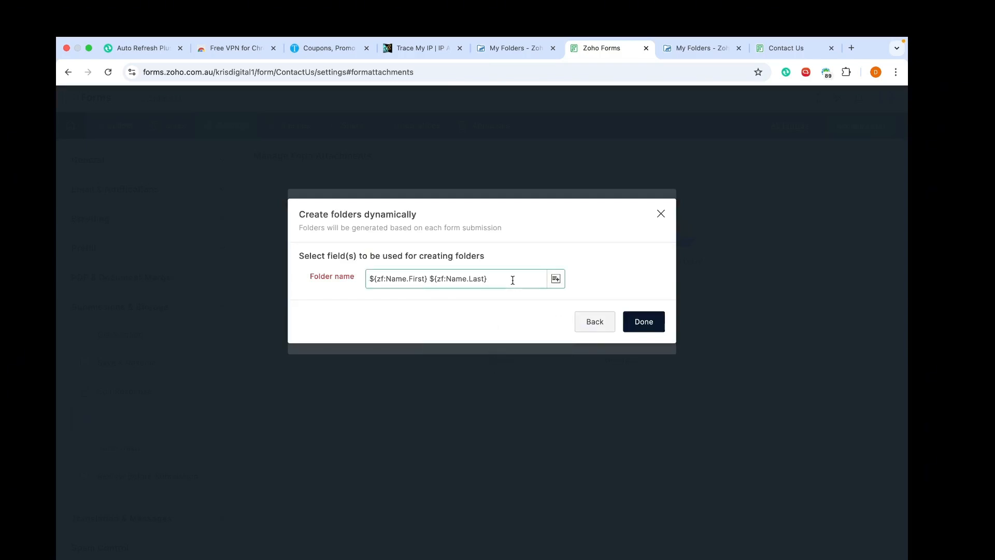
{"action": "type", "text": "Contact Us form"}
{"action": "key", "text": "BackSpace"}
{"action": "key", "text": "BackSpace"}
{"action": "left_click", "coordinate": [647, 326]}
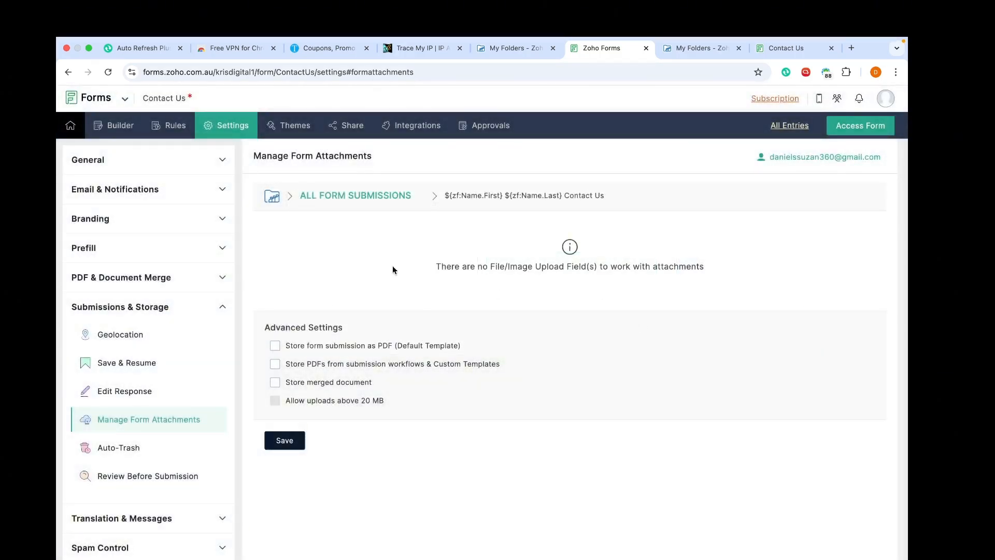
Step: Enable storing submissions as PDFs named '${zf:Name.First} ContactUs' and save the settings
{"action": "left_click", "coordinate": [274, 346]}
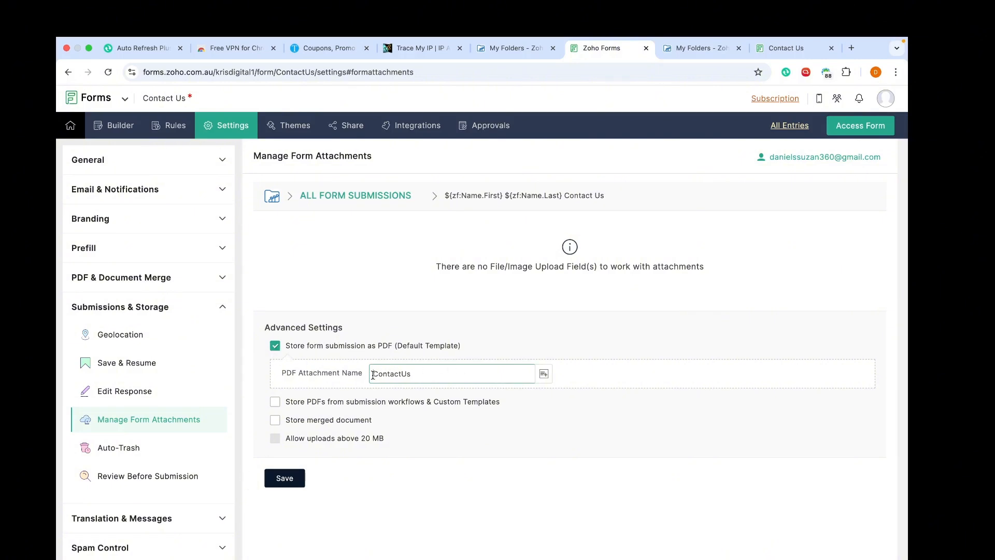
{"action": "left_click", "coordinate": [545, 377]}
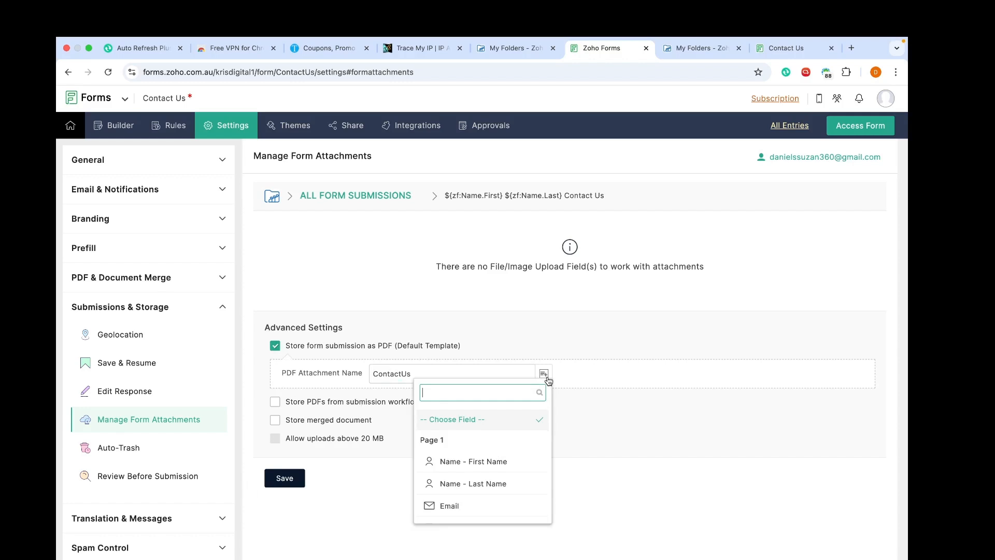
{"action": "left_click", "coordinate": [473, 460]}
{"action": "left_click_drag", "start_coordinate": [412, 373], "coordinate": [499, 389]}
{"action": "key", "text": "super+c"}
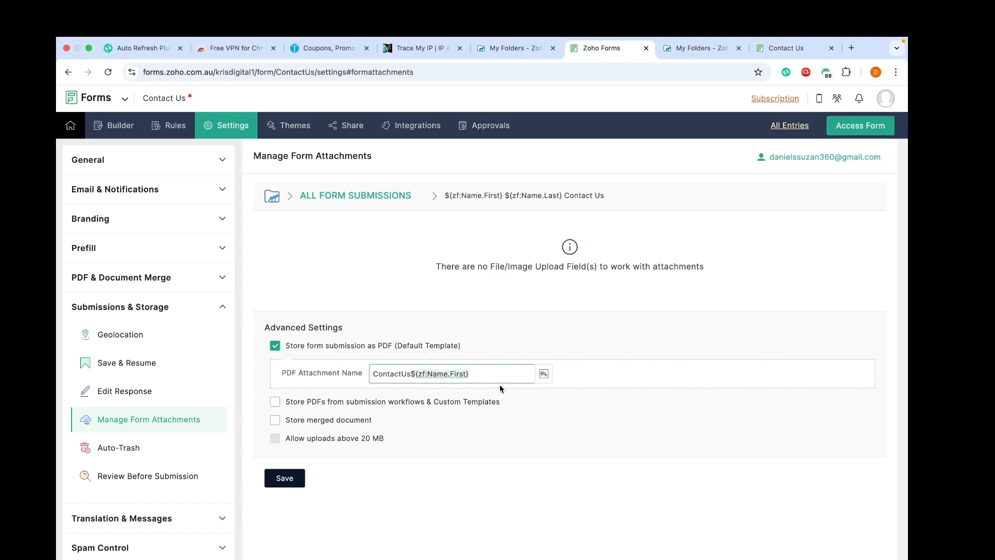
{"action": "key", "text": "BackSpace"}
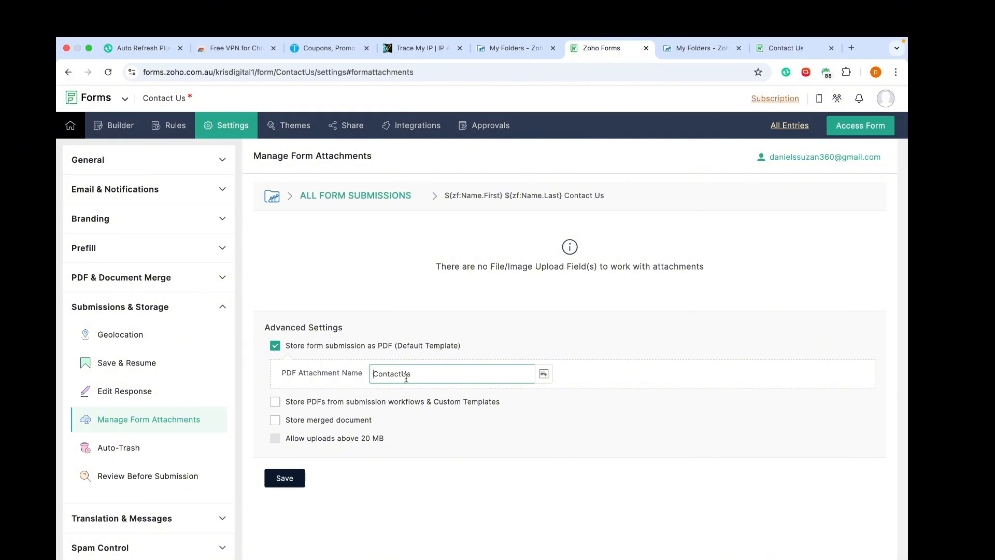
{"action": "key", "text": "super+v"}
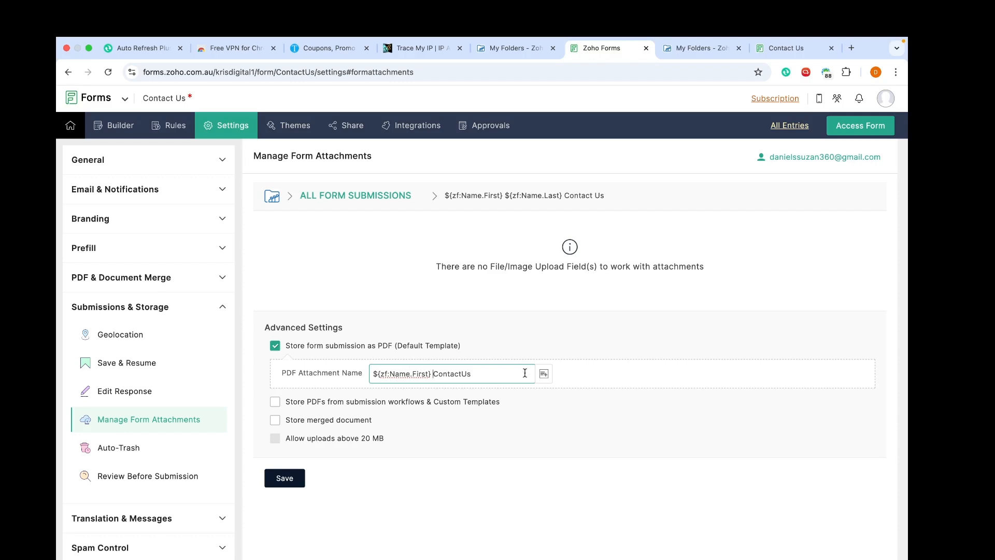
{"action": "left_click", "coordinate": [284, 479]}
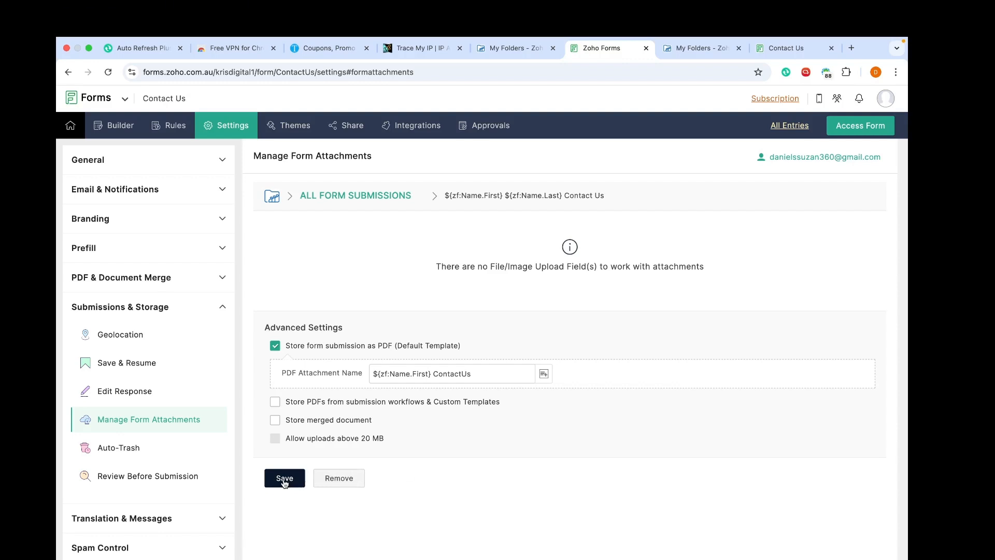
{"action": "left_click", "coordinate": [481, 52]}
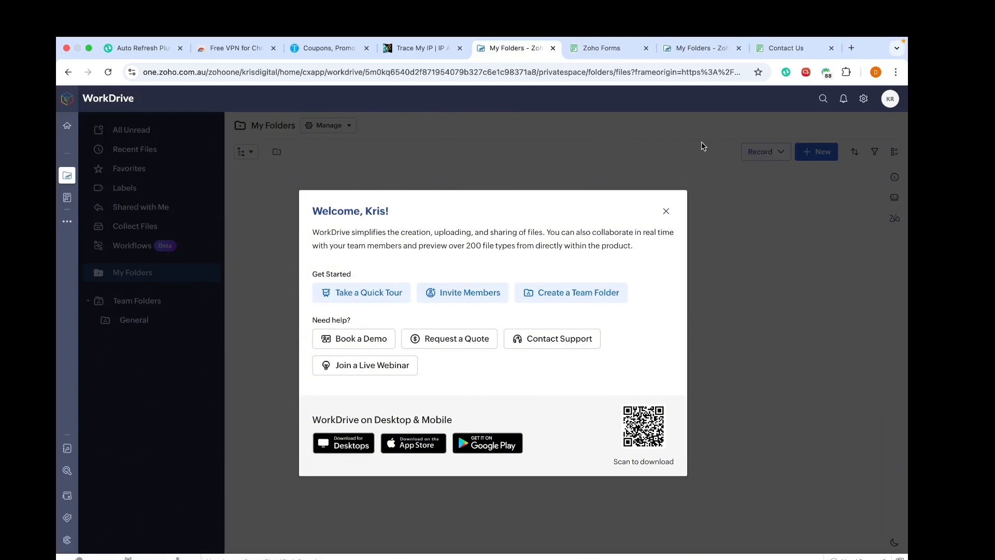
Step: Check WorkDrive's General team folder for ALL FORM SUBMISSIONS, then return to the Contact Us form
{"action": "left_click", "coordinate": [667, 212]}
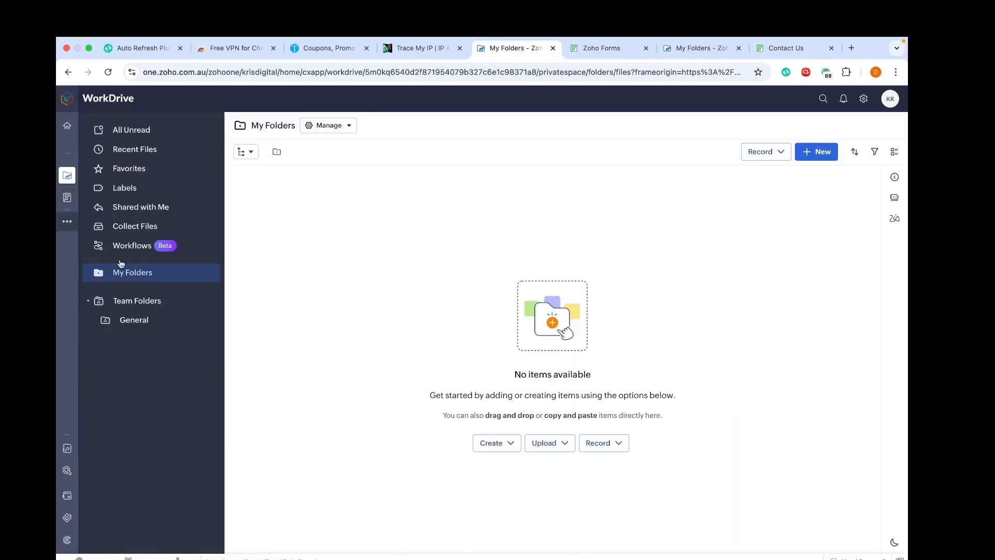
{"action": "left_click", "coordinate": [148, 329]}
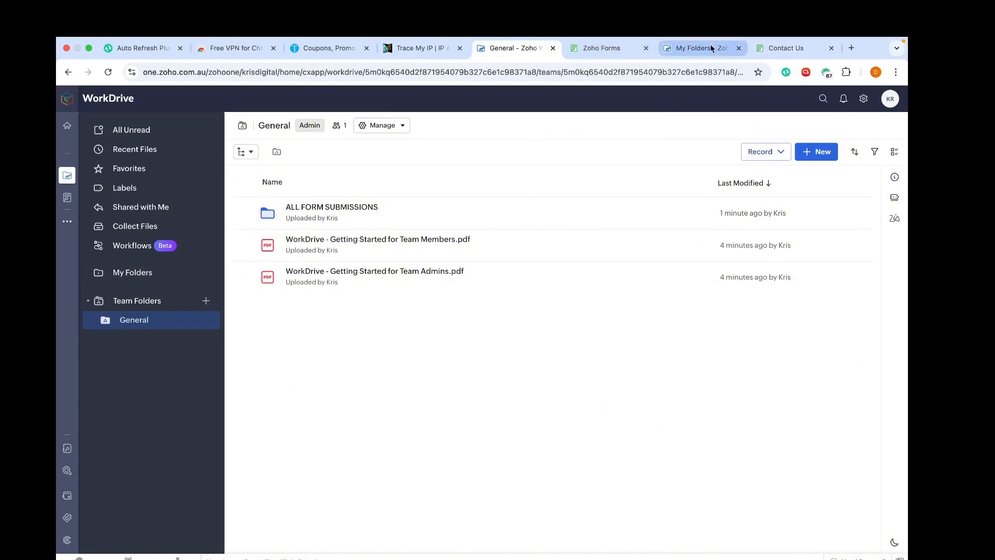
{"action": "left_click", "coordinate": [609, 52]}
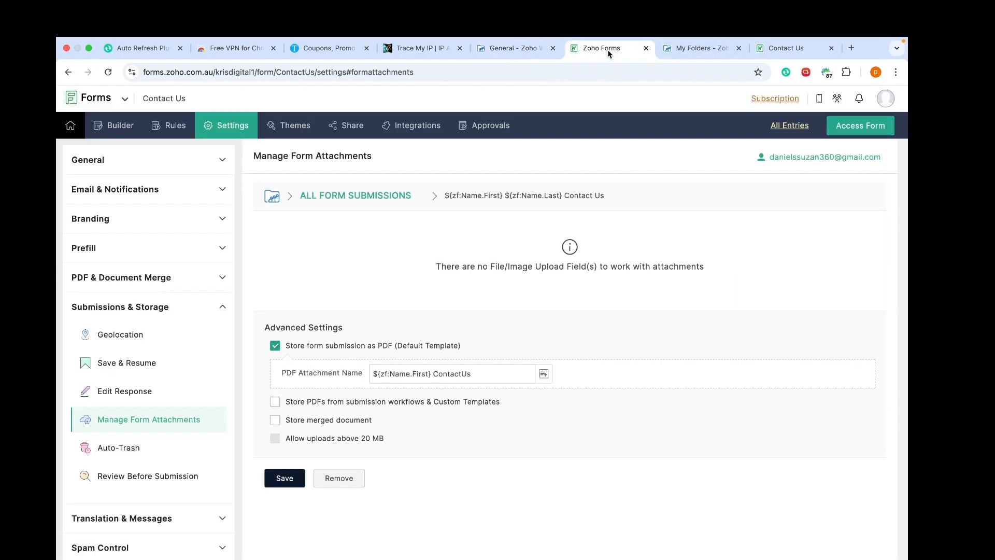
{"action": "left_click", "coordinate": [714, 47]}
{"action": "left_click", "coordinate": [810, 58]}
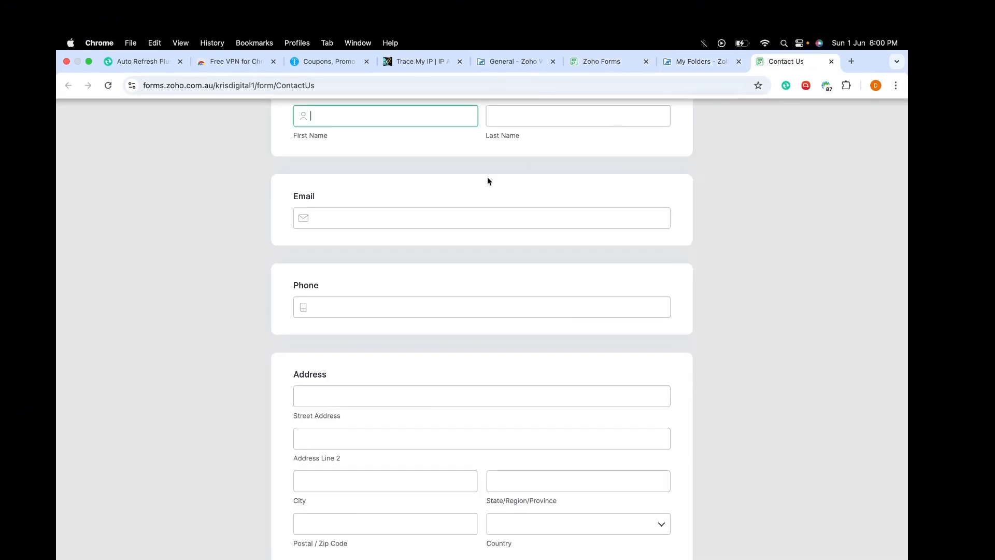
Step: Start another Contact Us response from the submission thank-you page
{"action": "scroll", "coordinate": [471, 187], "scroll_direction": "up", "scroll_amount": 5}
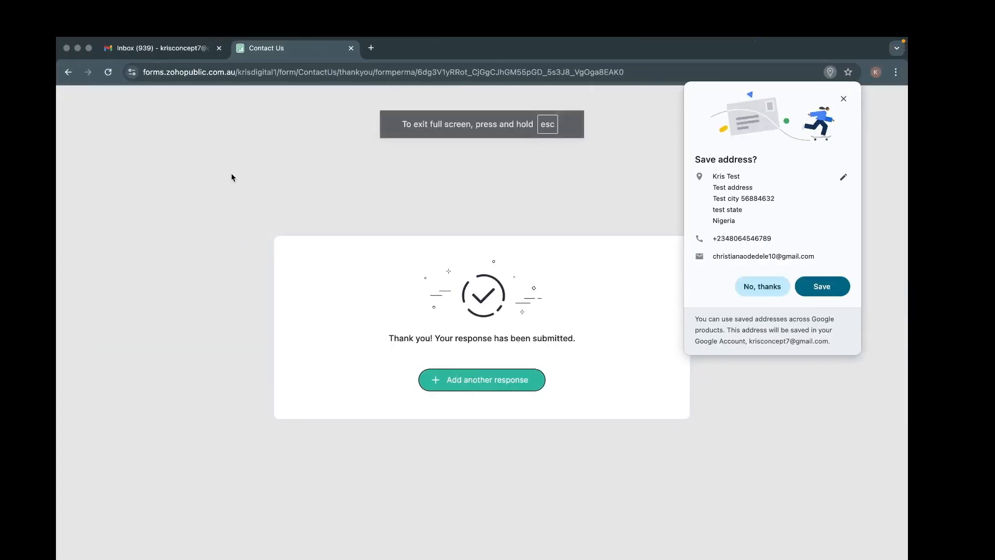
{"action": "left_click", "coordinate": [277, 76]}
{"action": "key", "text": "ctrl+Left"}
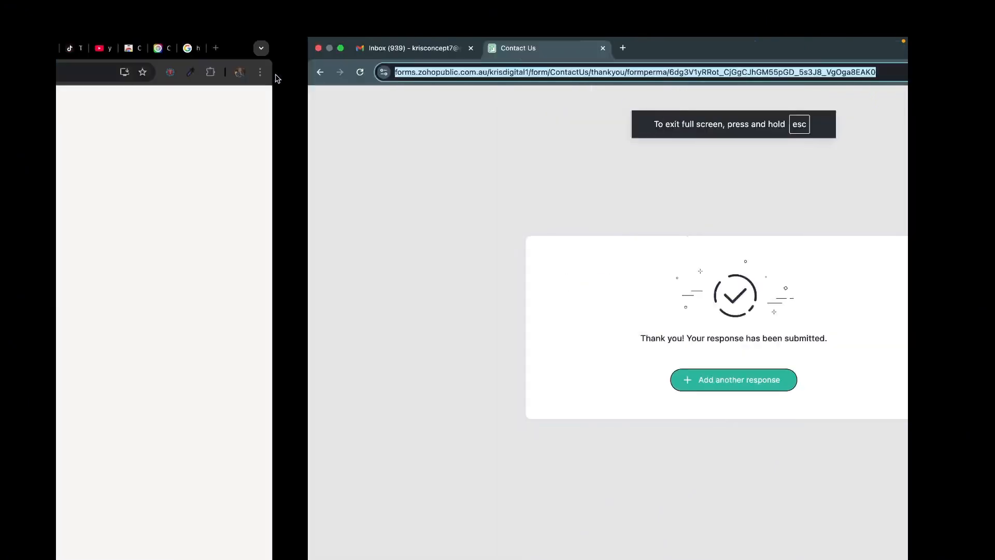
{"action": "key", "text": "ctrl+Right"}
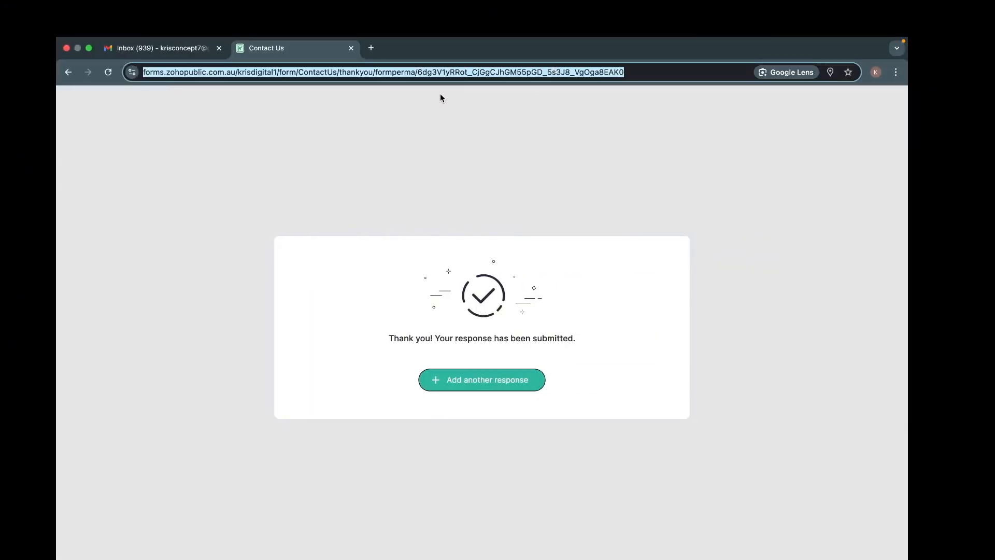
{"action": "left_click", "coordinate": [70, 76]}
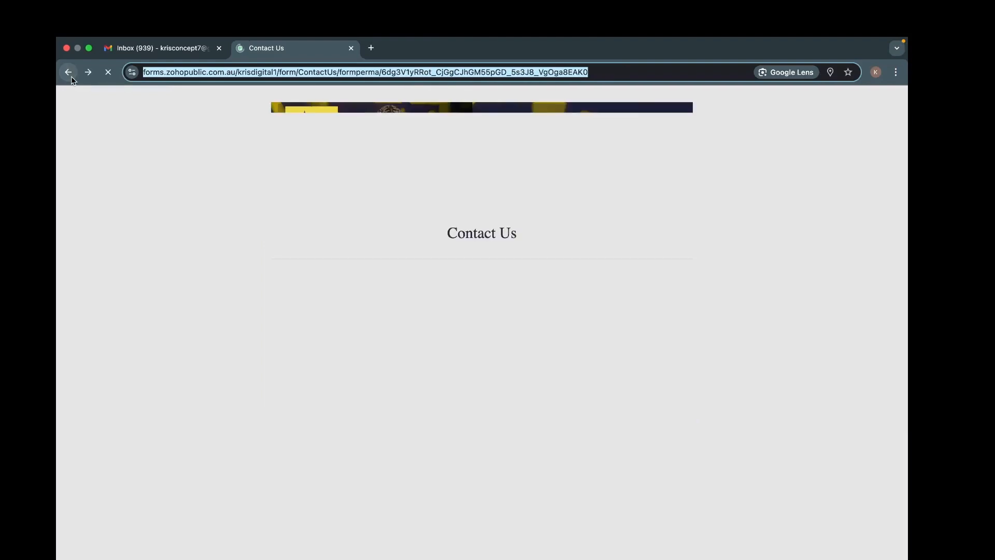
{"action": "scroll", "coordinate": [450, 263], "scroll_direction": "down", "scroll_amount": 1}
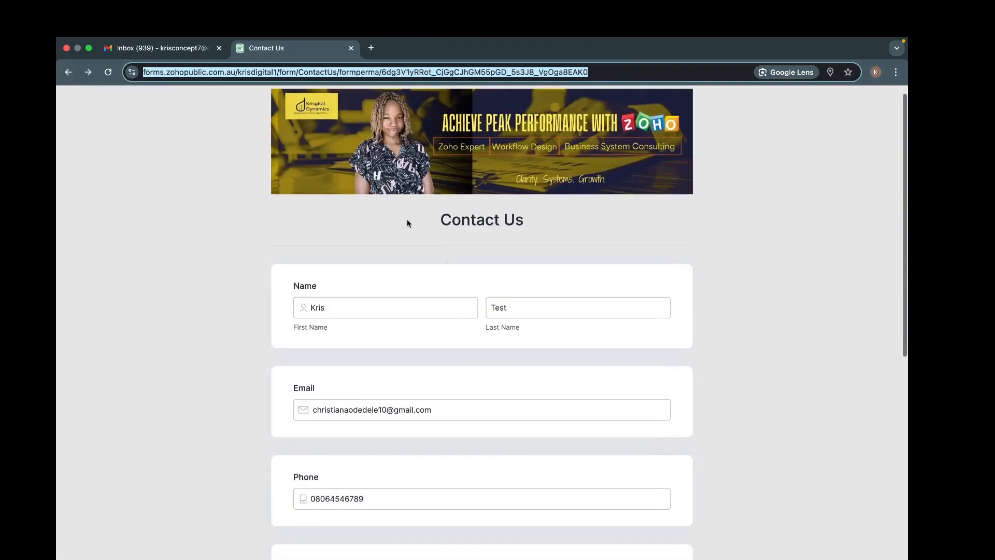
{"action": "left_click", "coordinate": [86, 76]}
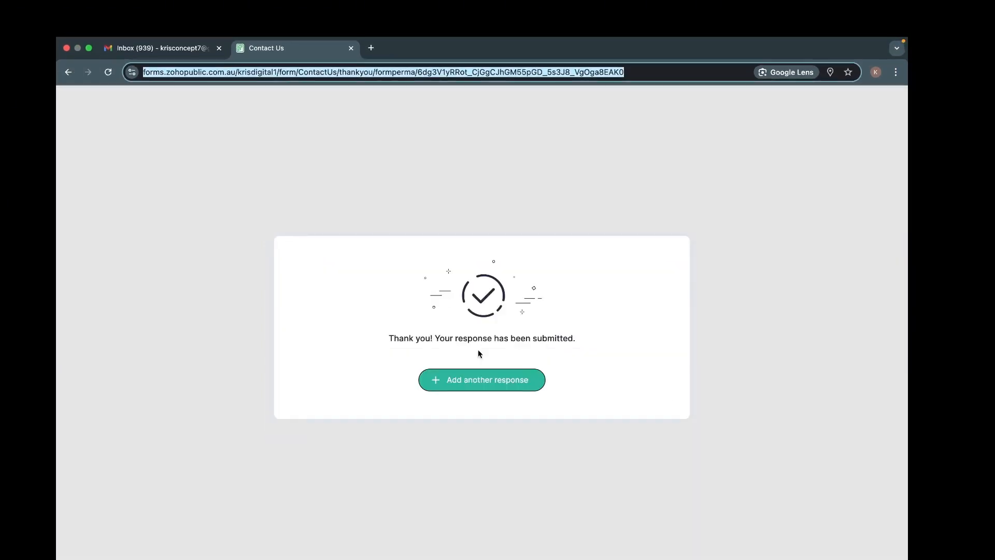
{"action": "left_click", "coordinate": [486, 385]}
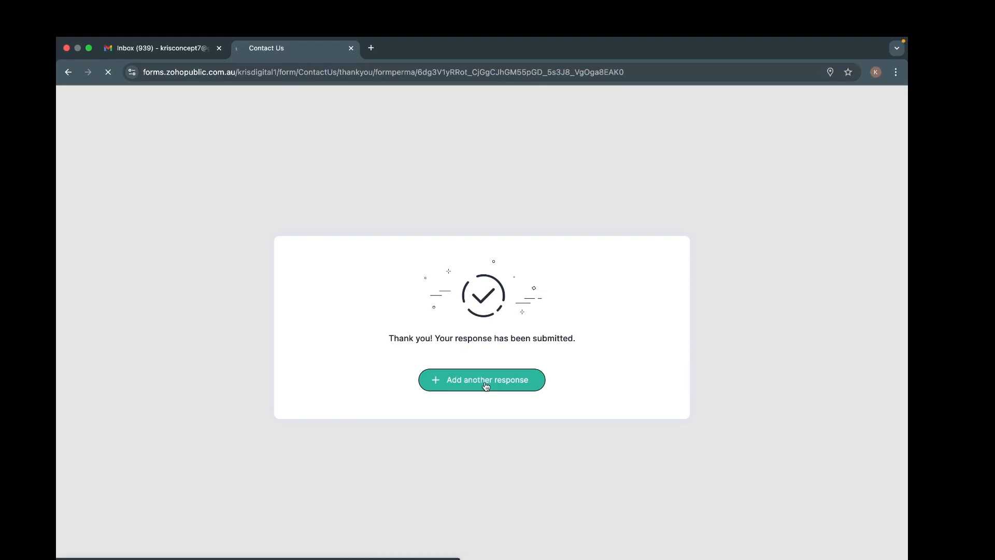
Step: Copy the Contact Us form's public permalink from the Zoho Forms Share page
{"action": "key", "text": "ctrl+Left"}
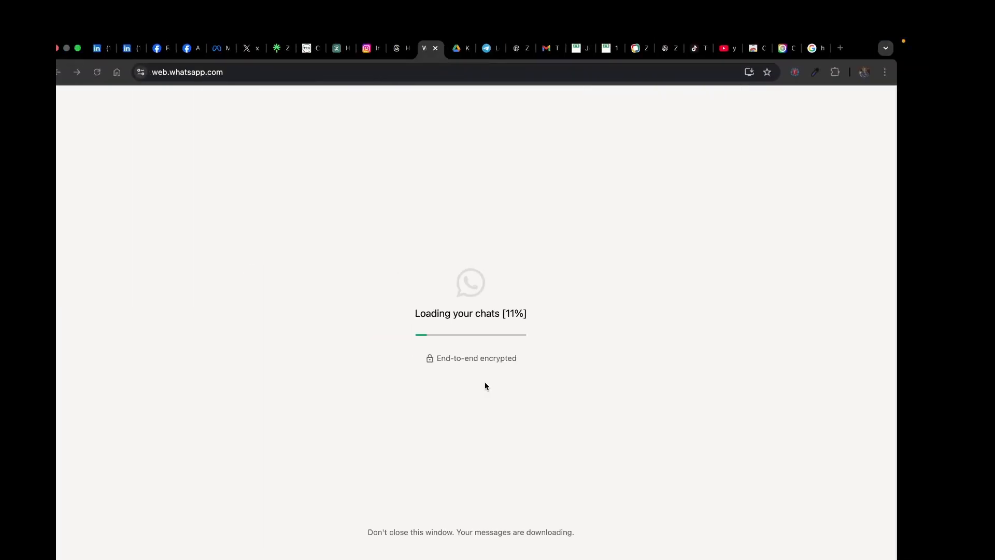
{"action": "key", "text": "ctrl+Right"}
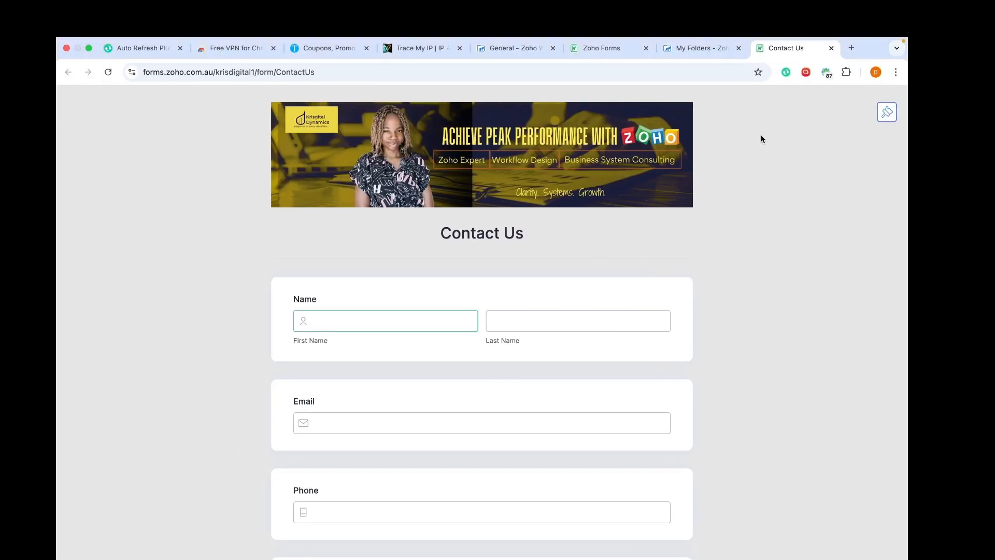
{"action": "left_click", "coordinate": [599, 48]}
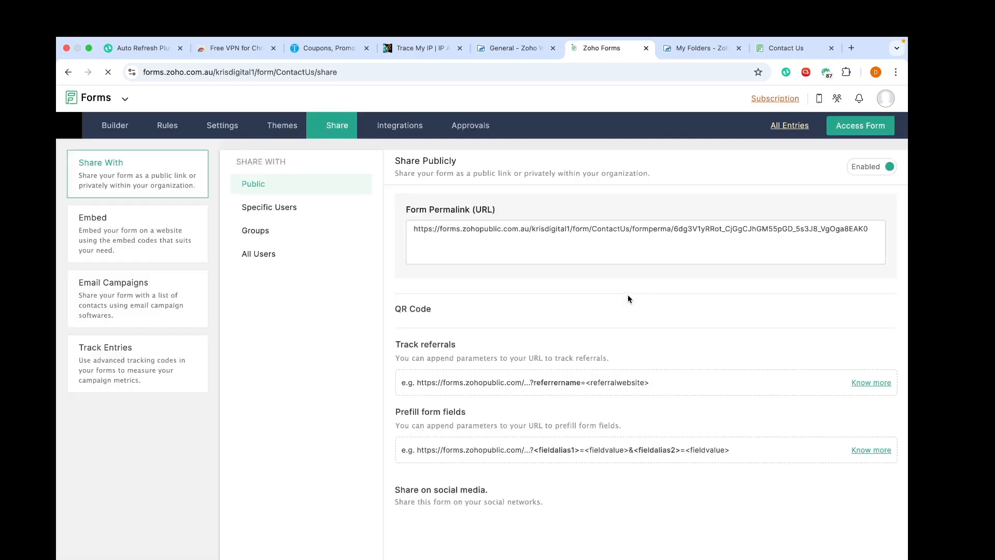
{"action": "left_click", "coordinate": [579, 228]}
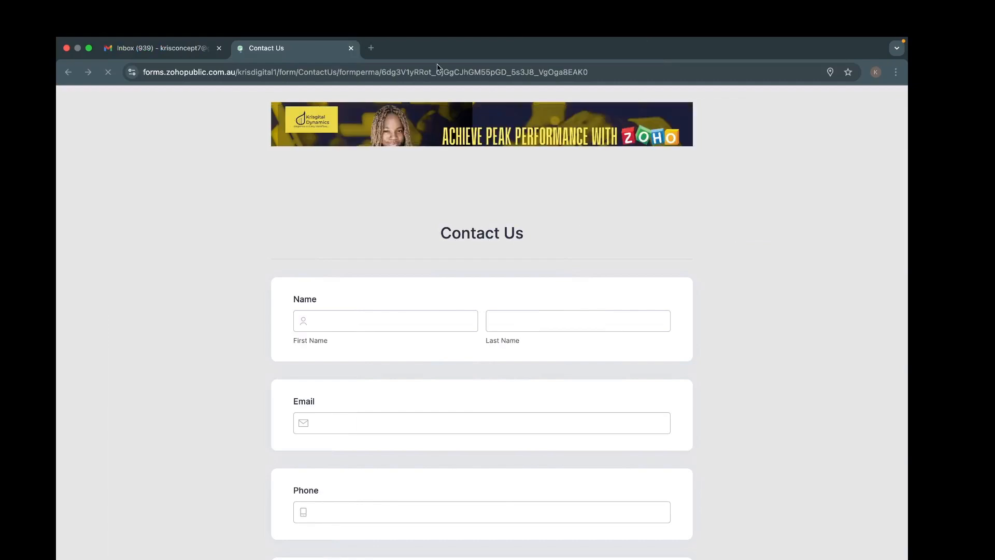
Step: Load the public form from the pasted permalink and enter the test submitter's first and last name
{"action": "left_click", "coordinate": [419, 78]}
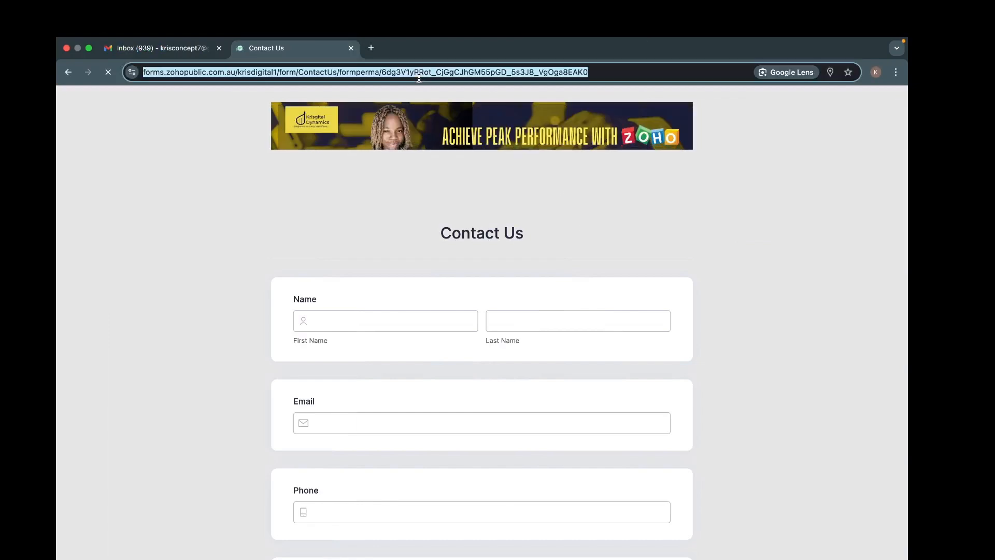
{"action": "key", "text": "super+v"}
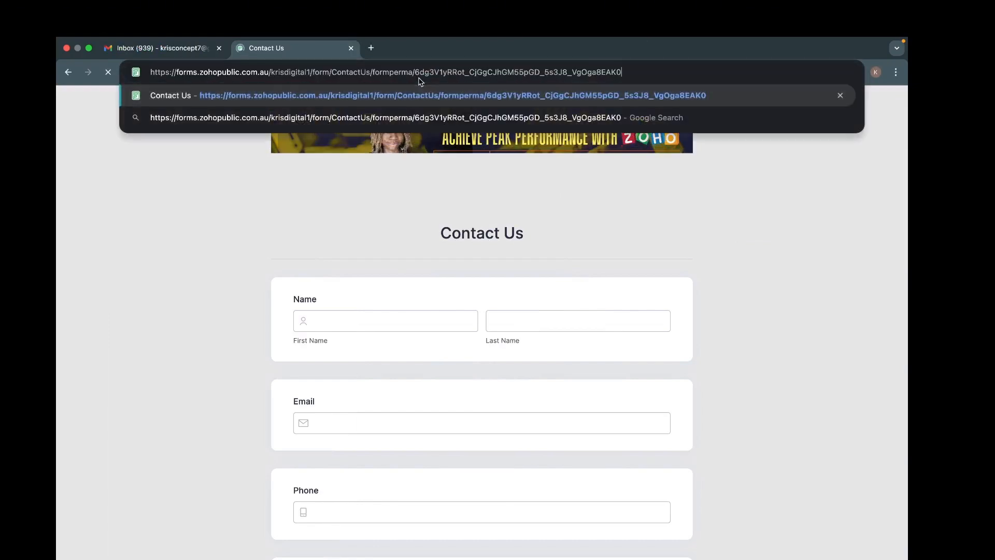
{"action": "key", "text": "Return"}
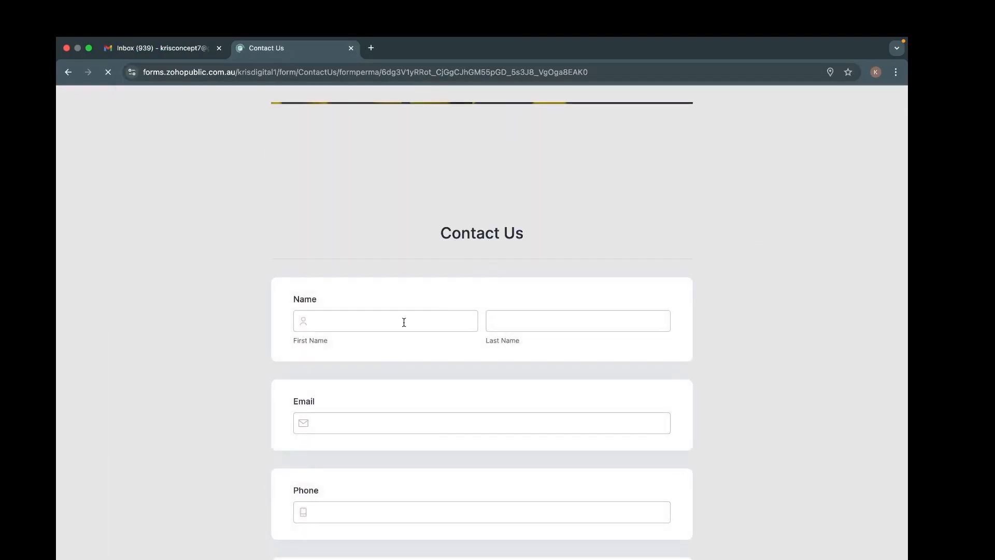
{"action": "left_click", "coordinate": [404, 322]}
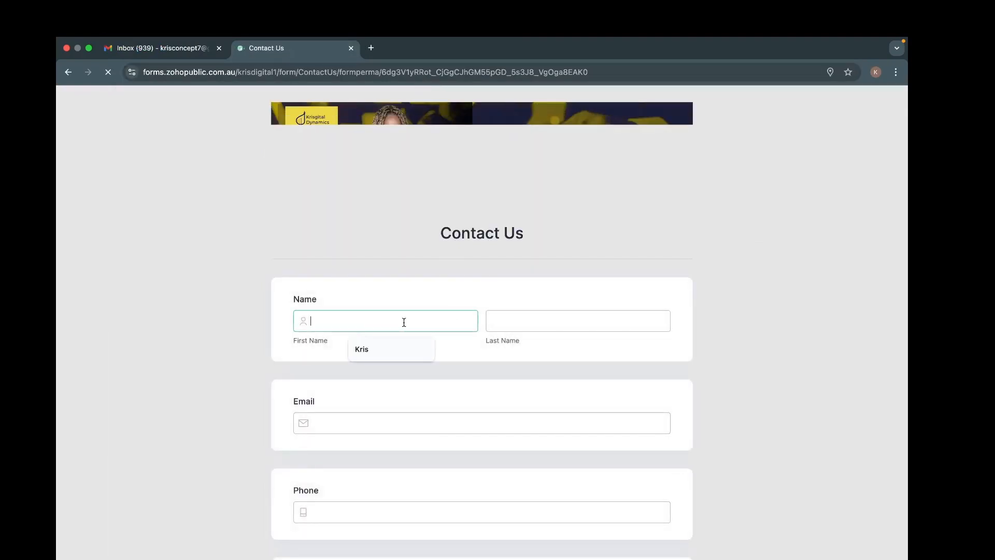
{"action": "type", "text": "Test"}
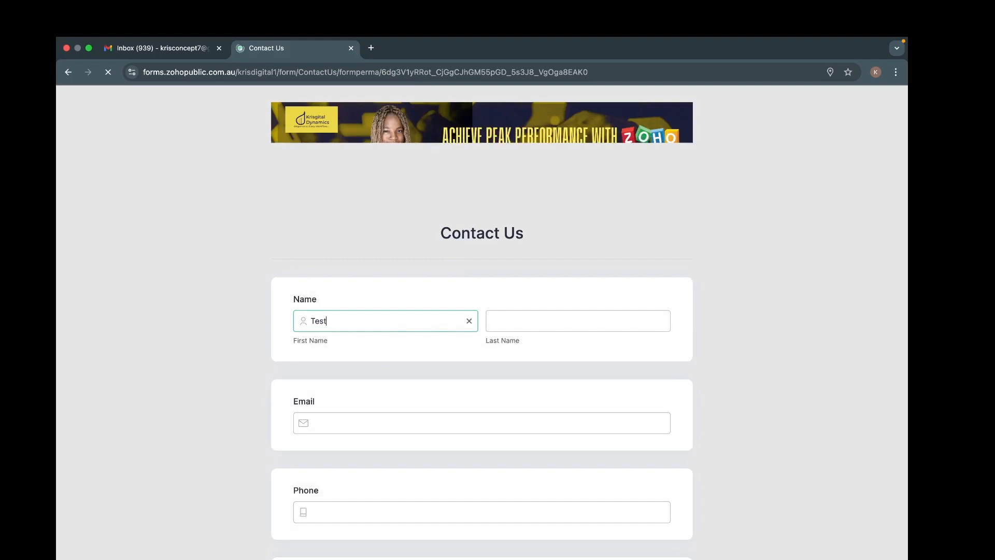
{"action": "type", "text": "ing"}
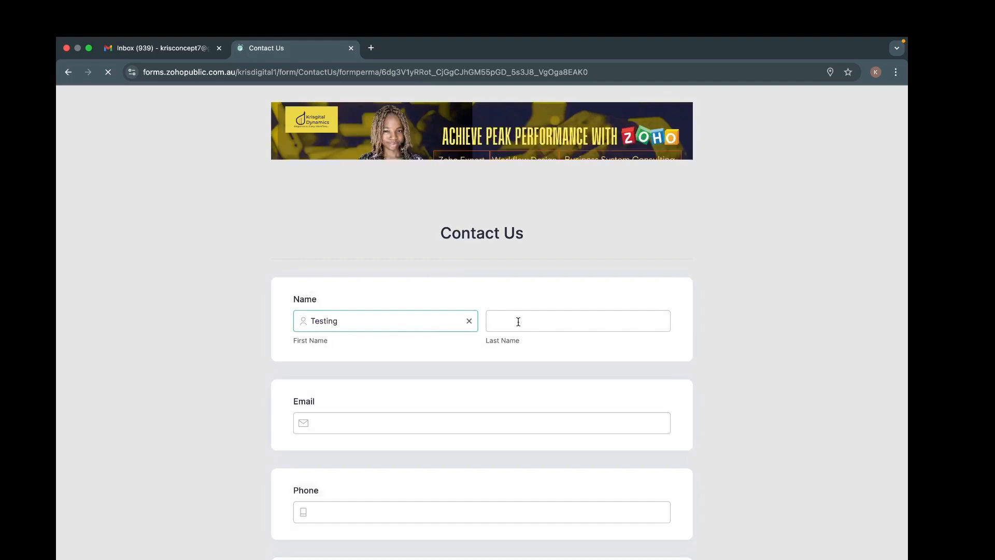
{"action": "left_click", "coordinate": [518, 321]}
{"action": "type", "text": "Kris"}
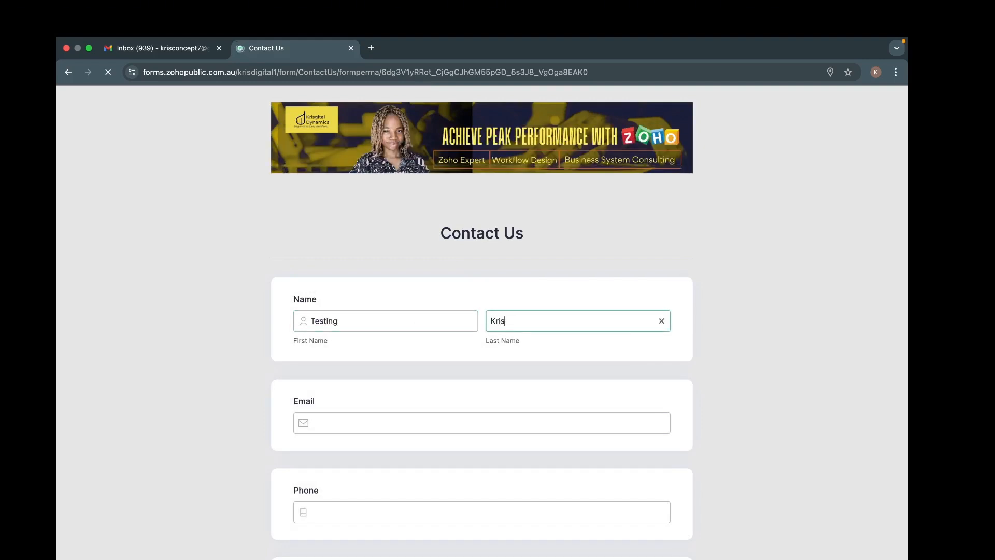
Step: Enter the submitter's email address and a phone number ending in 5
{"action": "left_click", "coordinate": [429, 425]}
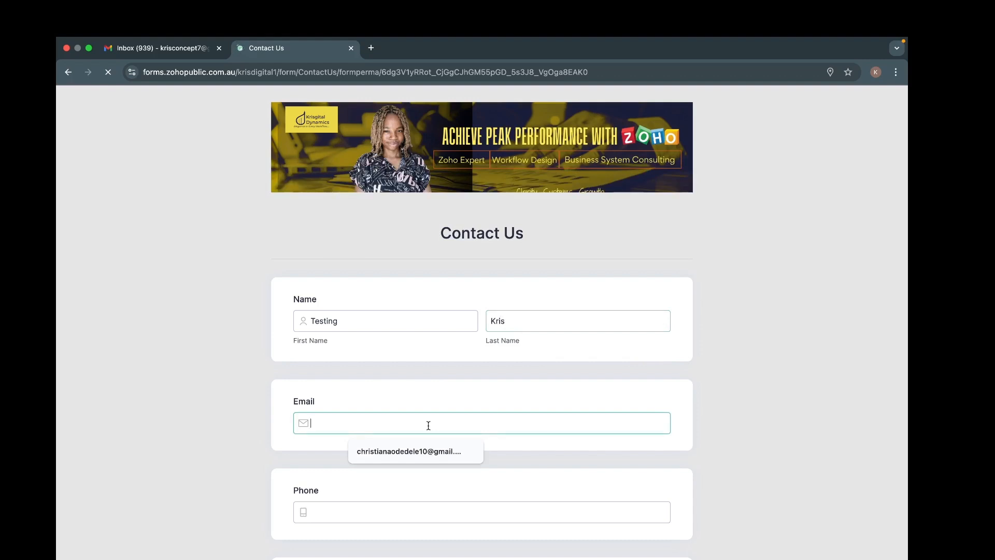
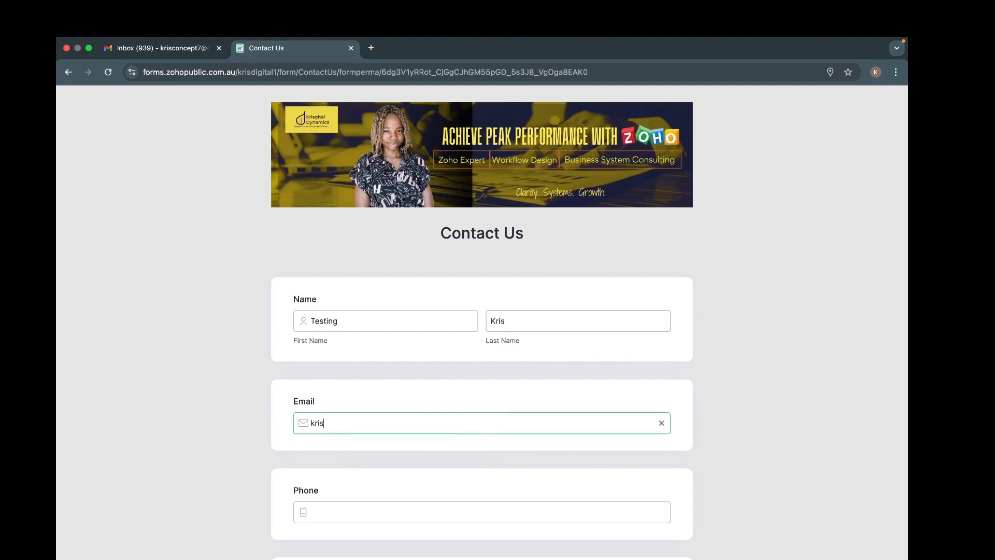
{"action": "scroll", "coordinate": [518, 420], "scroll_direction": "down", "scroll_amount": 3}
{"action": "left_click", "coordinate": [420, 365]}
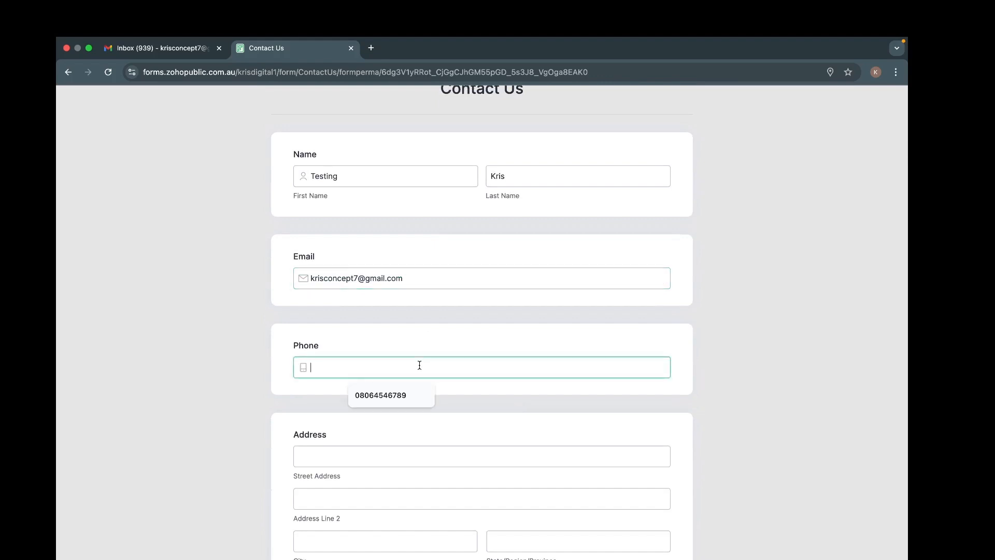
{"action": "left_click", "coordinate": [395, 397]}
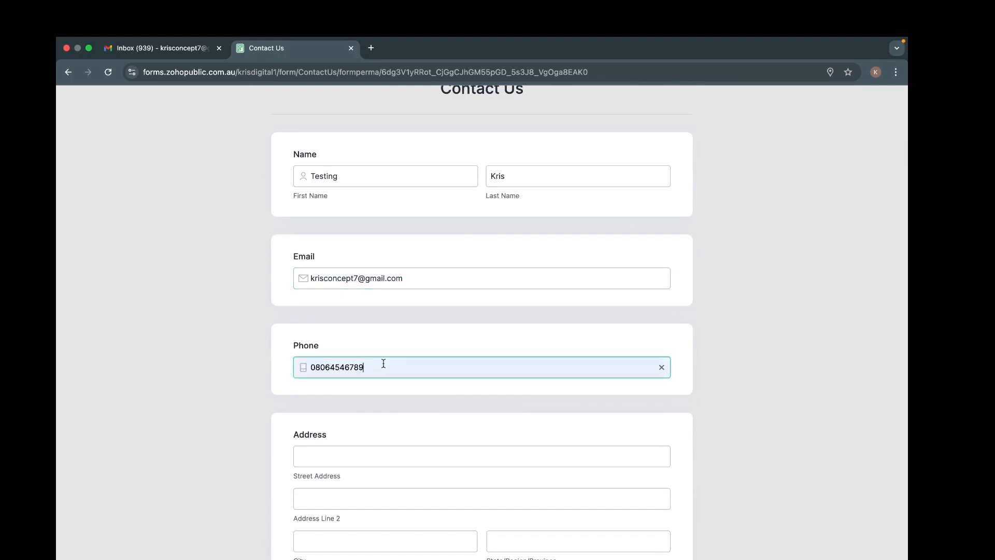
{"action": "key", "text": "BackSpace"}
{"action": "type", "text": "5"}
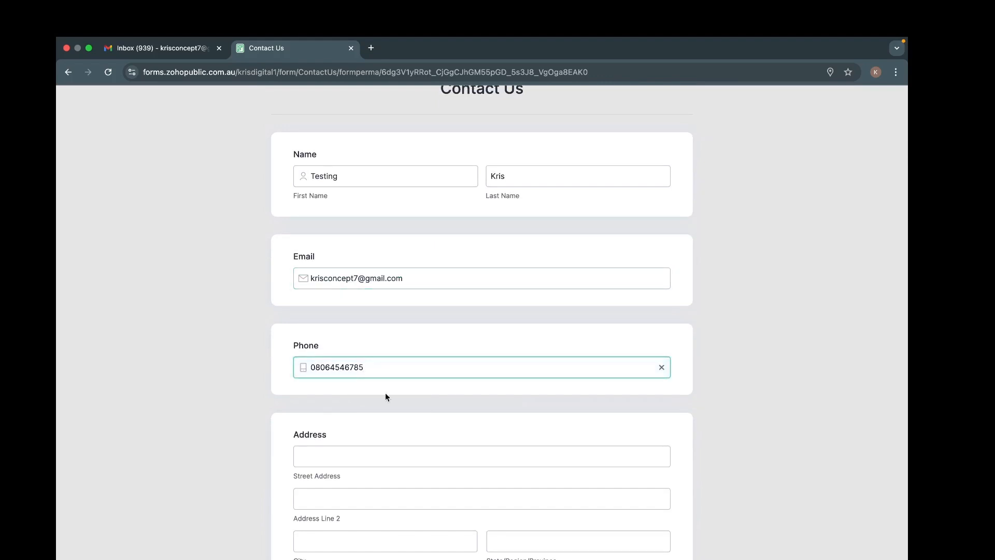
Step: Fill street, line 2, city, postal code and state with the 'Test address' autofill
{"action": "left_click", "coordinate": [379, 454]}
{"action": "scroll", "coordinate": [378, 454], "scroll_direction": "down", "scroll_amount": 3}
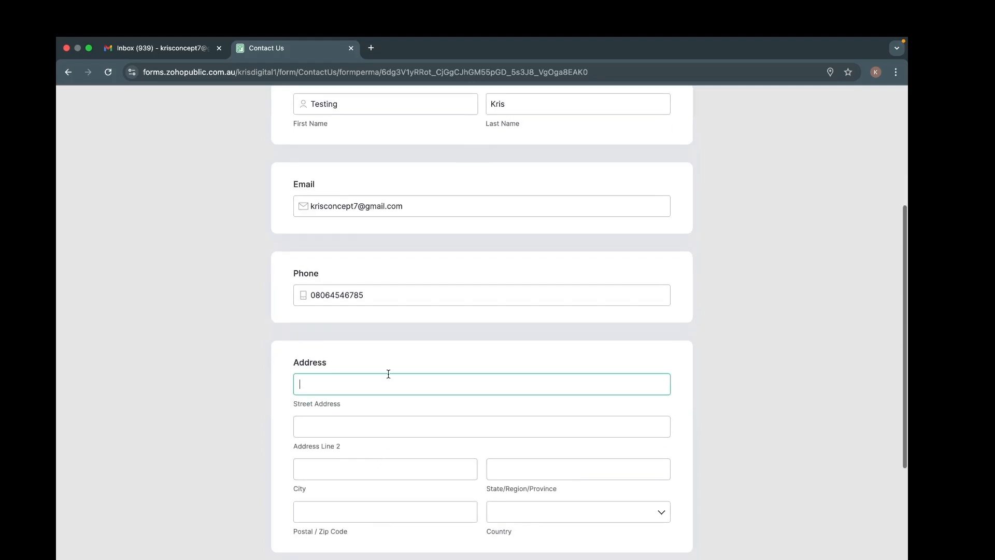
{"action": "left_click", "coordinate": [388, 374]}
{"action": "left_click", "coordinate": [382, 411]}
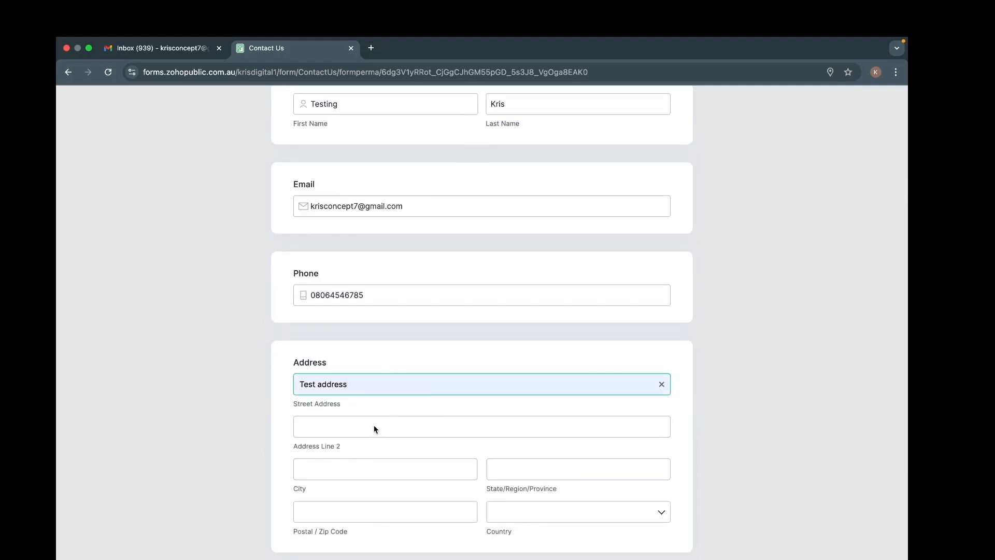
{"action": "left_click", "coordinate": [375, 429]}
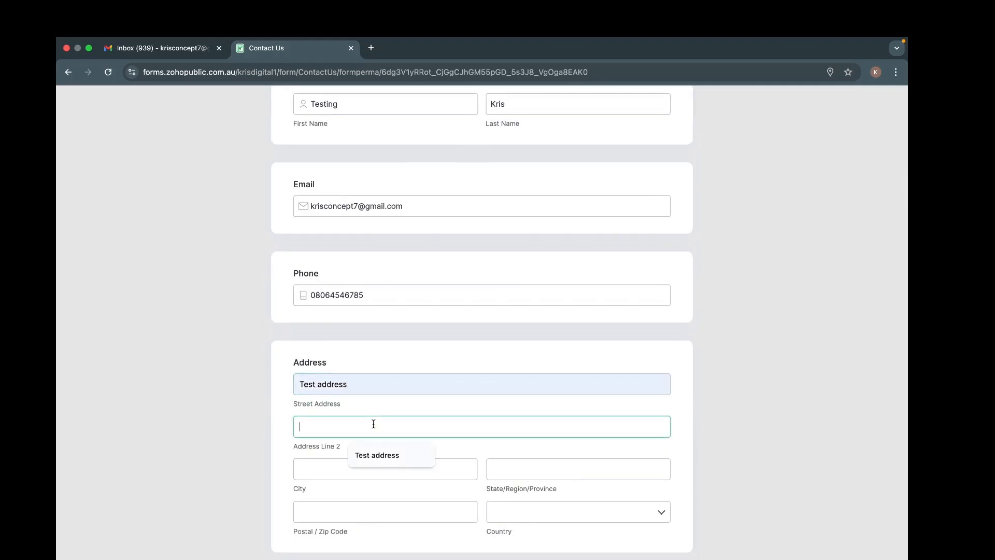
{"action": "left_click", "coordinate": [356, 465]}
{"action": "left_click", "coordinate": [364, 466]}
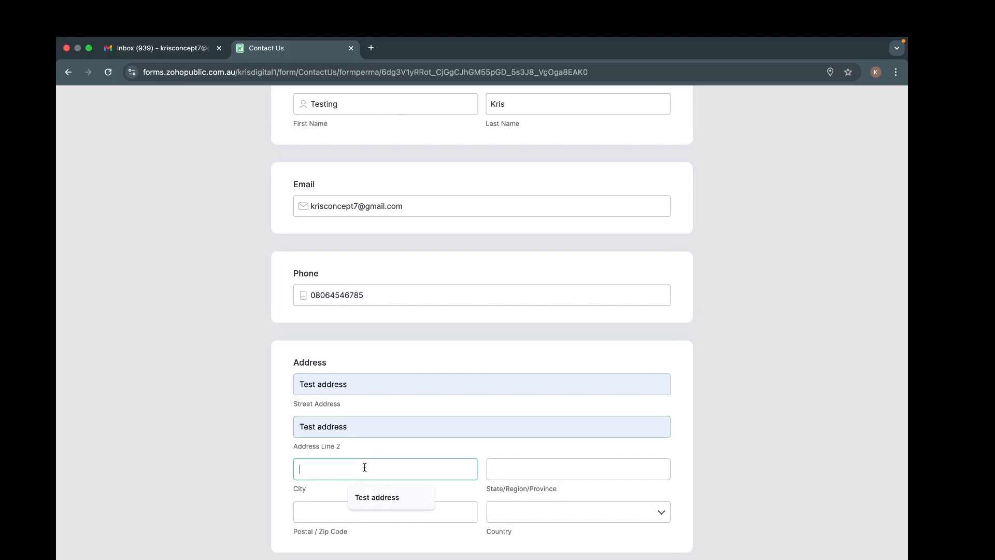
{"action": "left_click", "coordinate": [373, 501]}
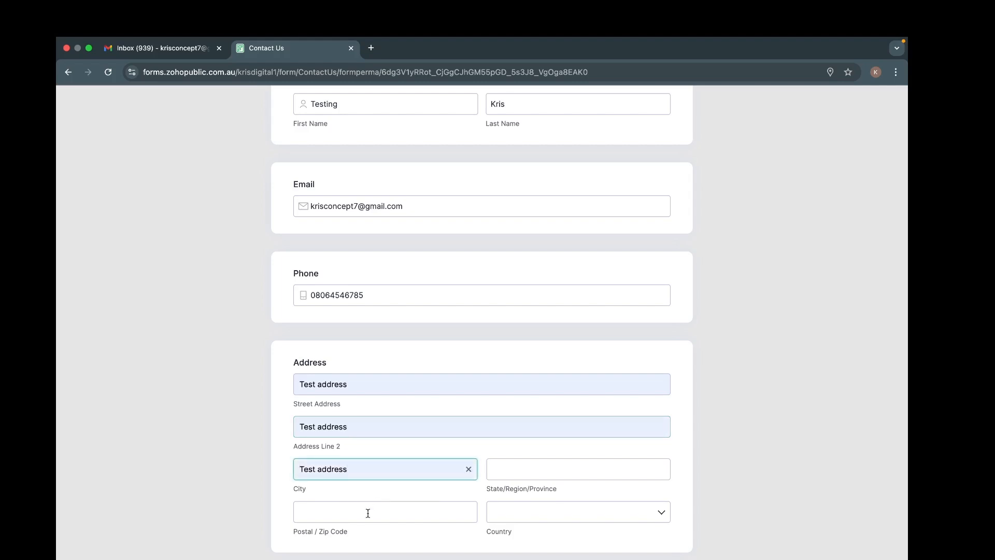
{"action": "left_click", "coordinate": [369, 512]}
{"action": "left_click", "coordinate": [372, 540]}
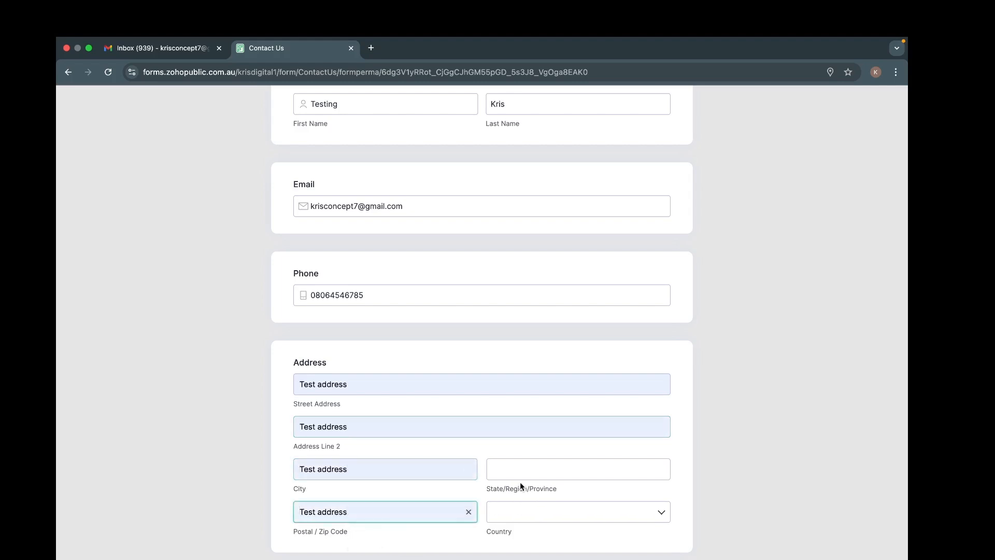
{"action": "left_click", "coordinate": [525, 464]}
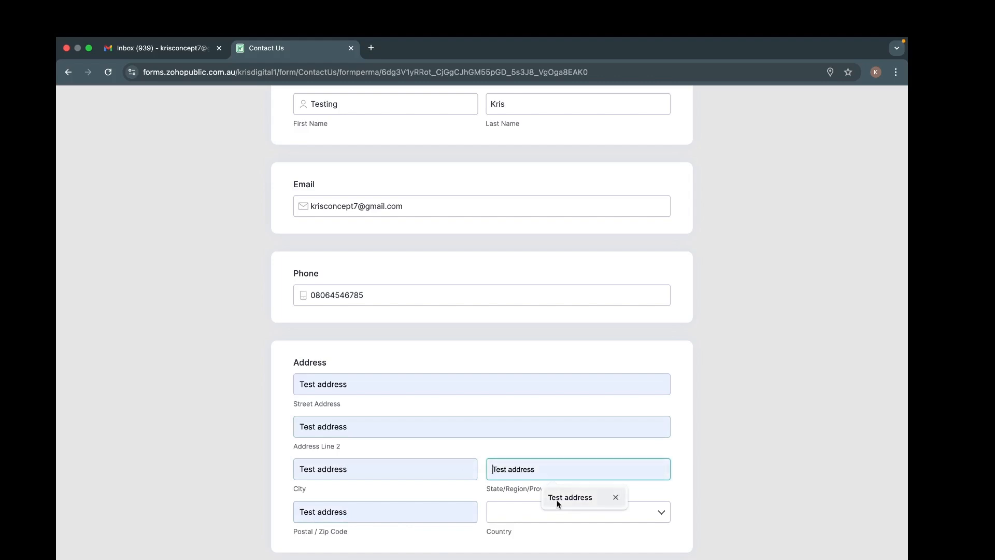
{"action": "left_click", "coordinate": [557, 500]}
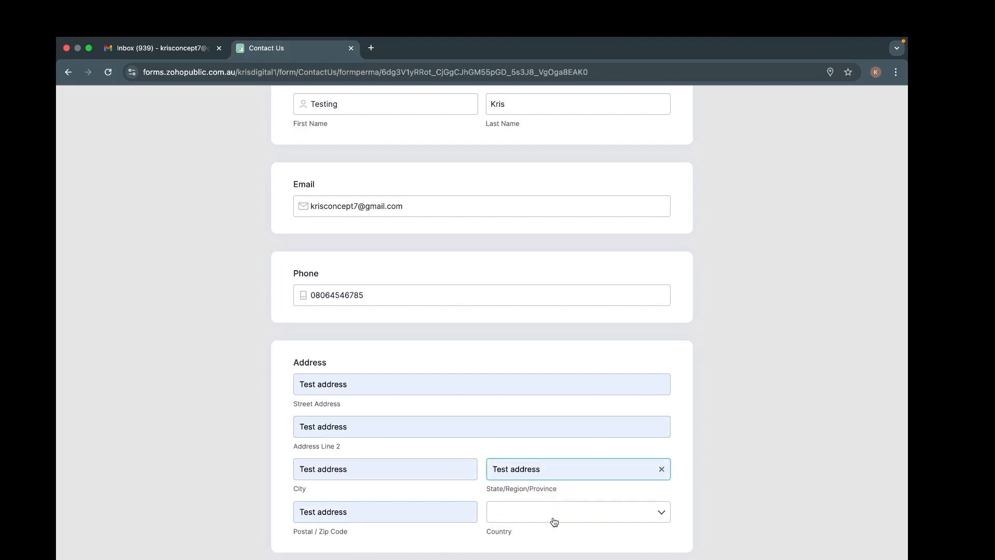
Step: Set Country to Nigeria and append 'Zoho CRM' to the Interest answer
{"action": "left_click", "coordinate": [554, 522]}
{"action": "type", "text": "nig"}
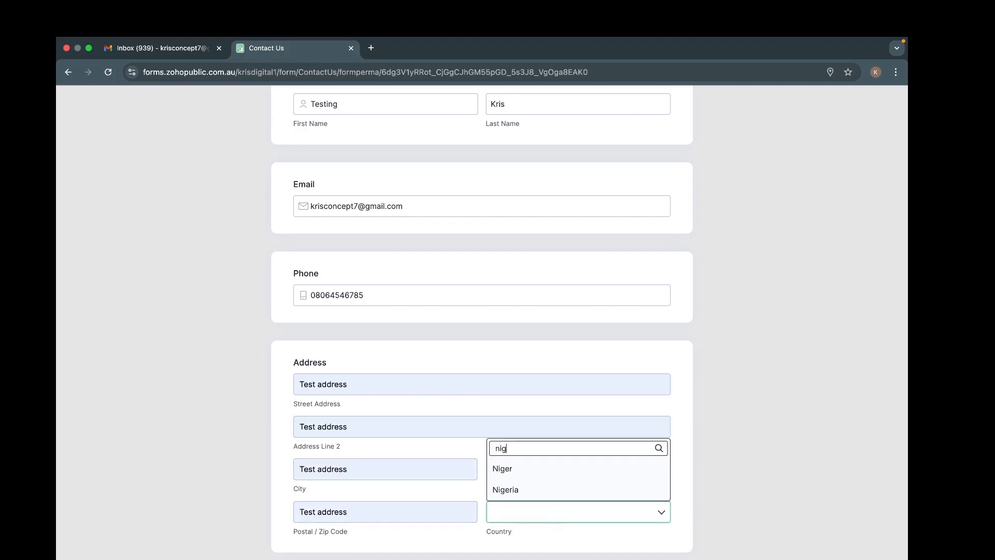
{"action": "type", "text": "er"}
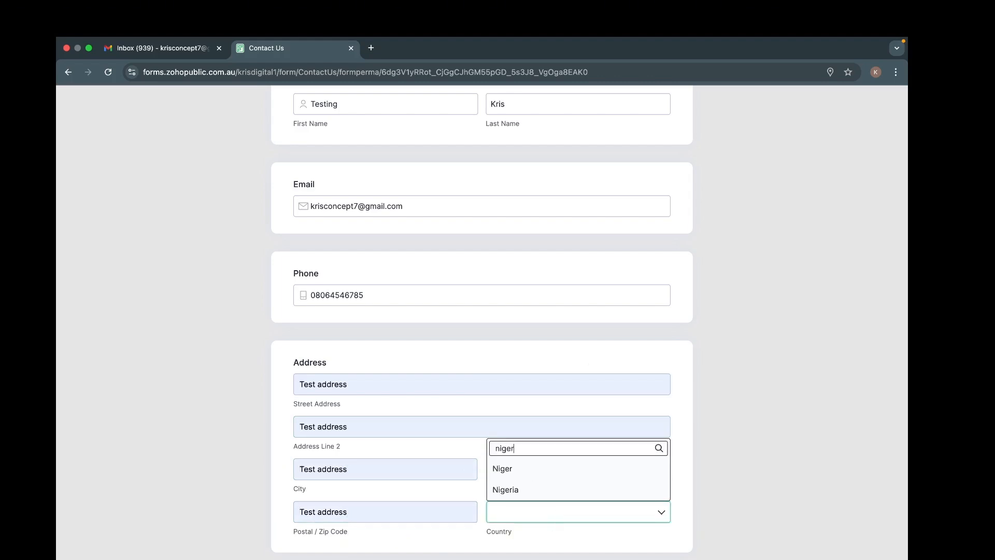
{"action": "left_click", "coordinate": [529, 491]}
{"action": "scroll", "coordinate": [529, 493], "scroll_direction": "down", "scroll_amount": 4}
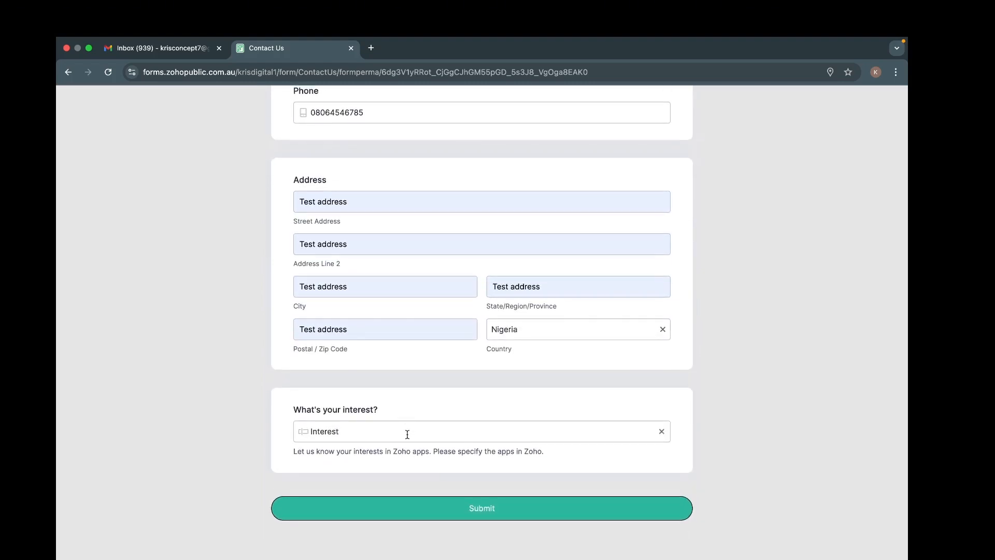
{"action": "left_click", "coordinate": [417, 433]}
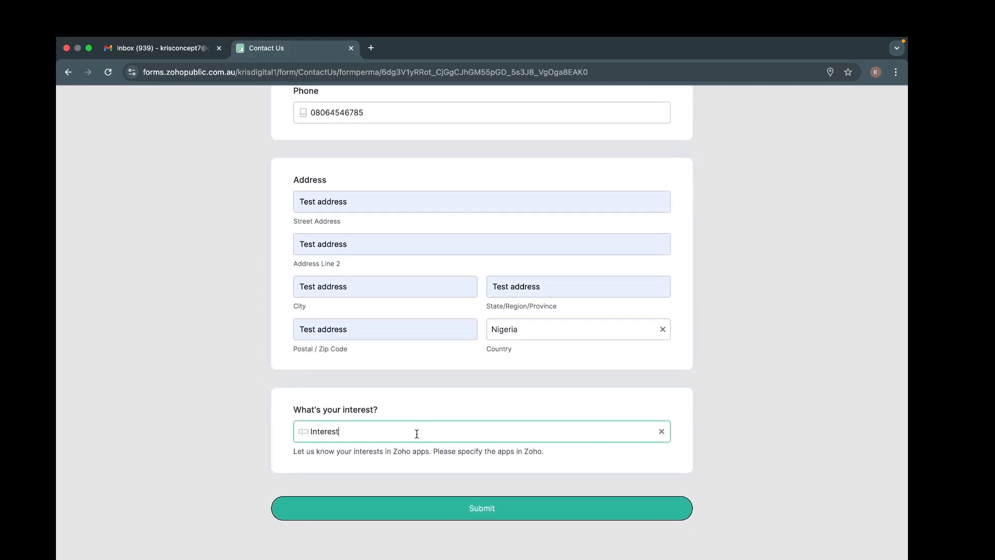
{"action": "type", "text": "Zoho CRM"}
Step: Submit the Contact Us entry, decline saving the address, and return to the Share page
{"action": "left_click", "coordinate": [460, 511]}
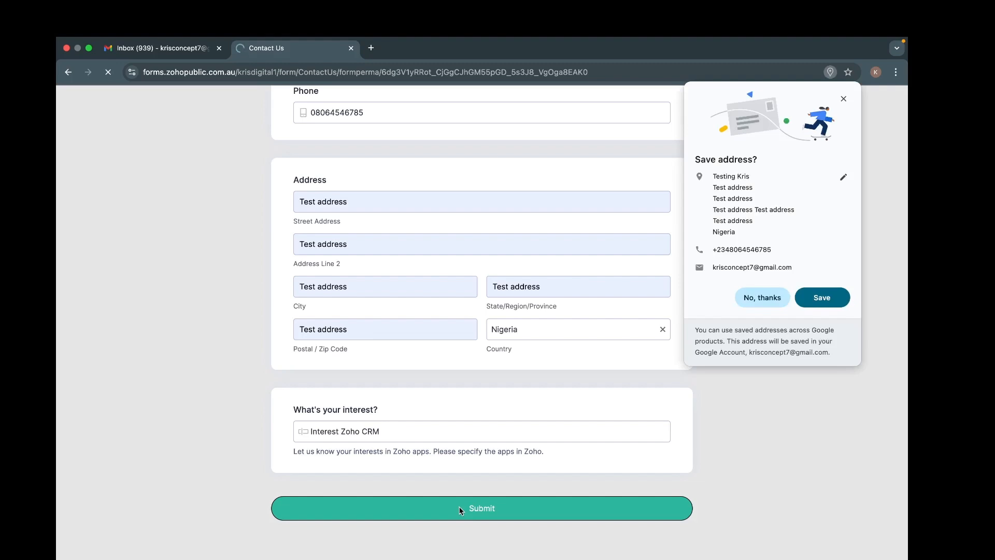
{"action": "left_click", "coordinate": [777, 305]}
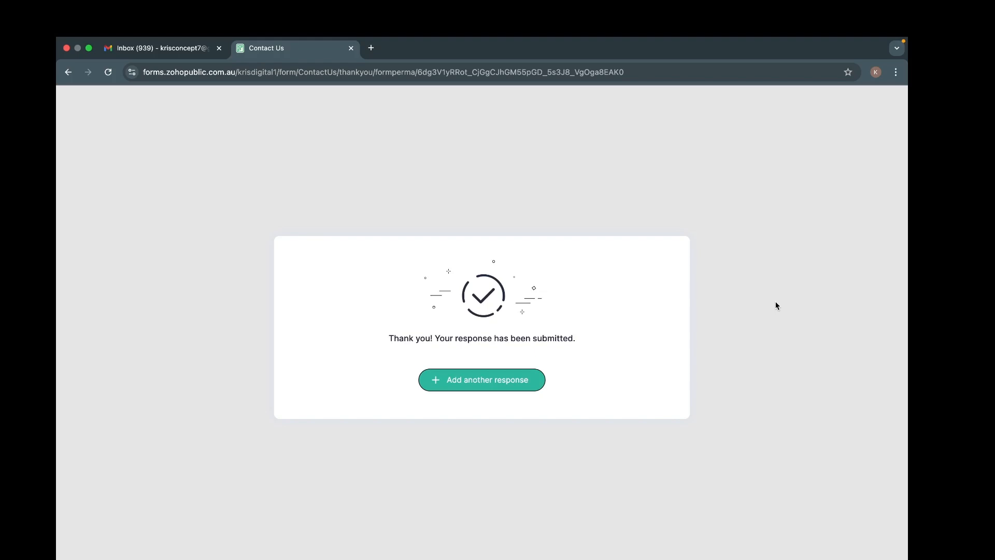
{"action": "key", "text": "ctrl+Left"}
{"action": "key", "text": "ctrl+Left"}
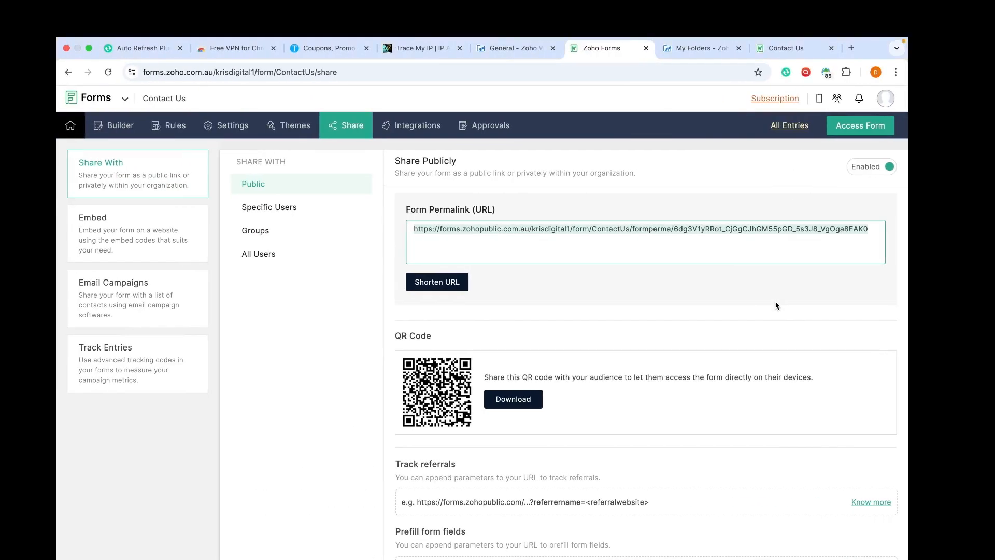
Step: Reload the WorkDrive General team folder and open ALL FORM SUBMISSIONS to find the submitter's new folder
{"action": "left_click", "coordinate": [504, 49]}
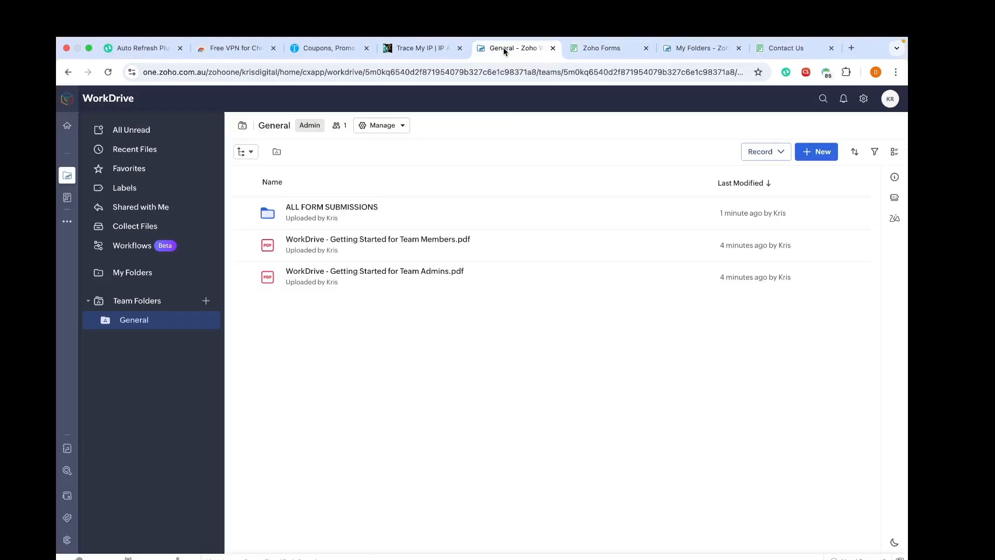
{"action": "left_click", "coordinate": [112, 75]}
{"action": "left_click", "coordinate": [108, 72]}
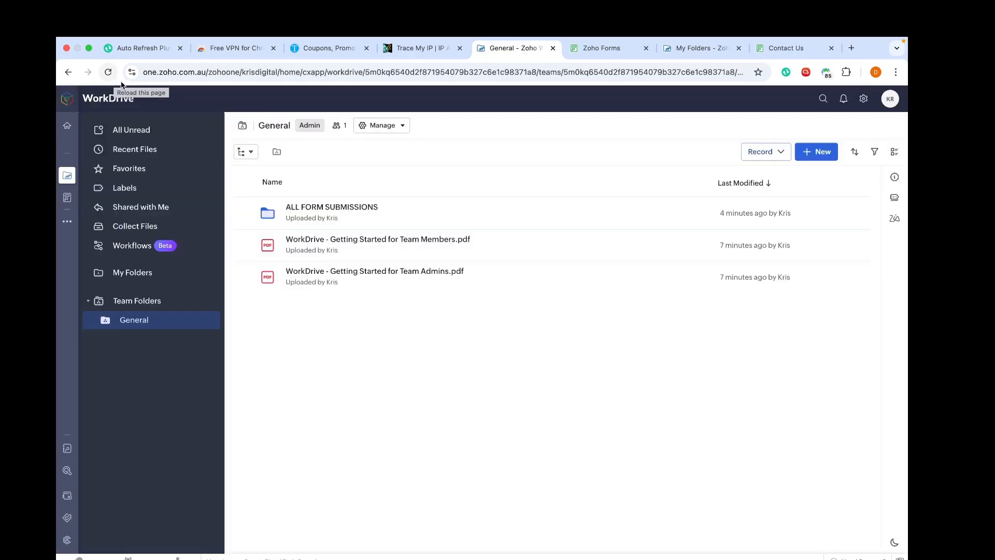
{"action": "left_click", "coordinate": [326, 207]}
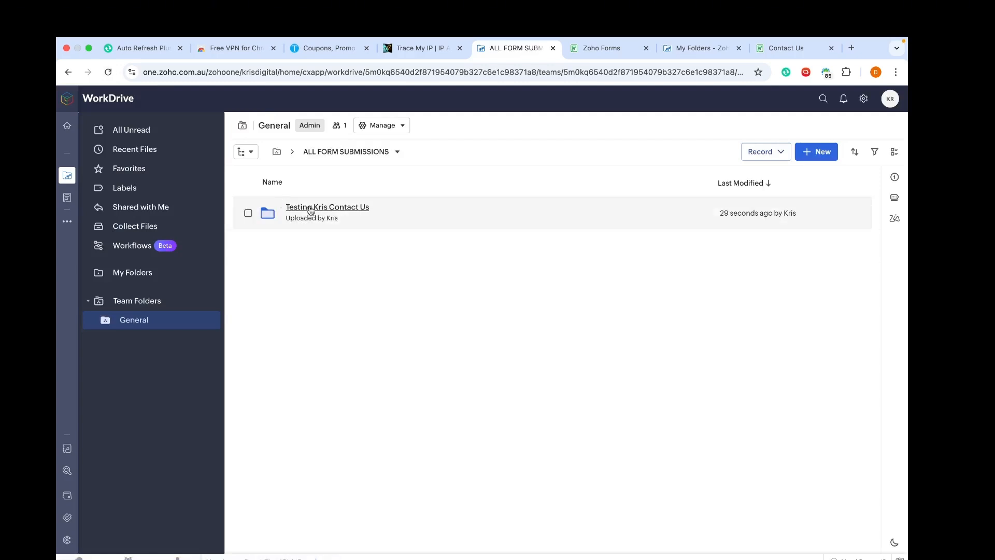
Step: Open the submitter's new folder to preview Testing ContactUs.pdf with the submitted Contact Us entry
{"action": "left_click", "coordinate": [345, 207]}
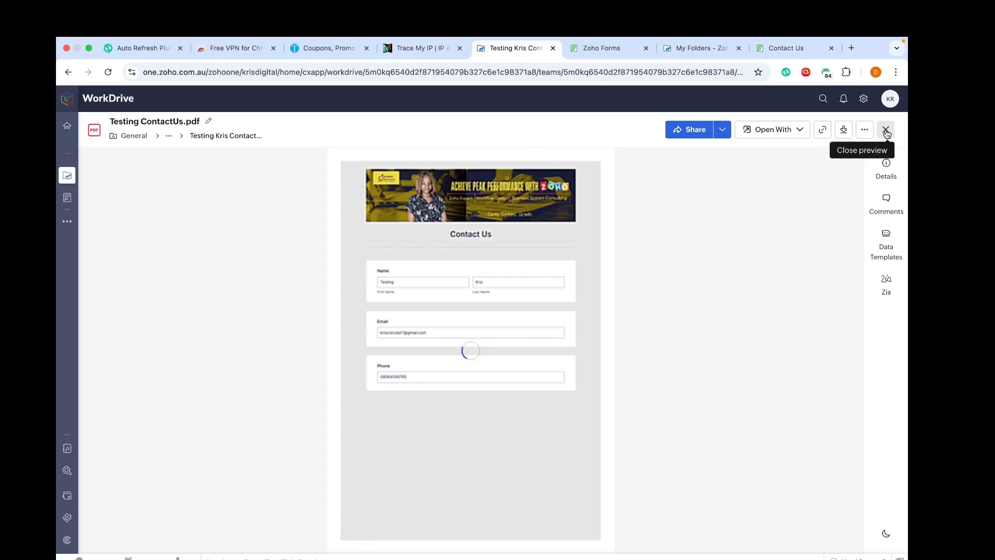
Step: Close the Testing ContactUs.pdf preview and clear the file selection in the submitter's folder
{"action": "left_click", "coordinate": [885, 130]}
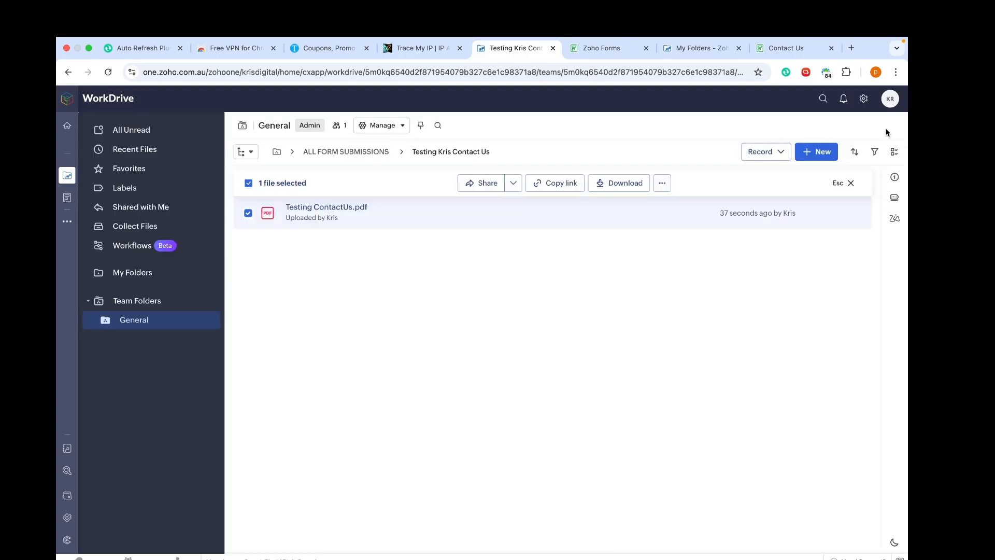
{"action": "left_click", "coordinate": [248, 214]}
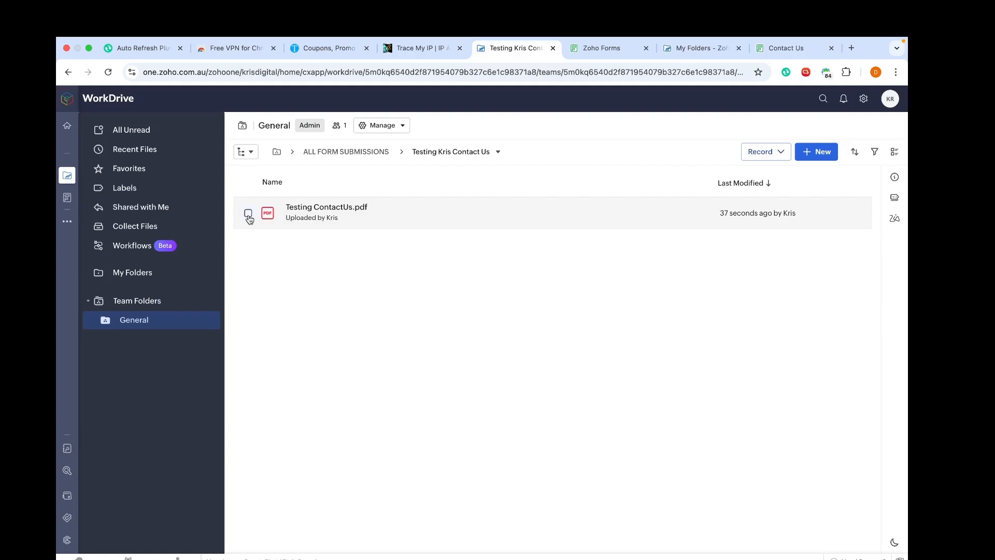